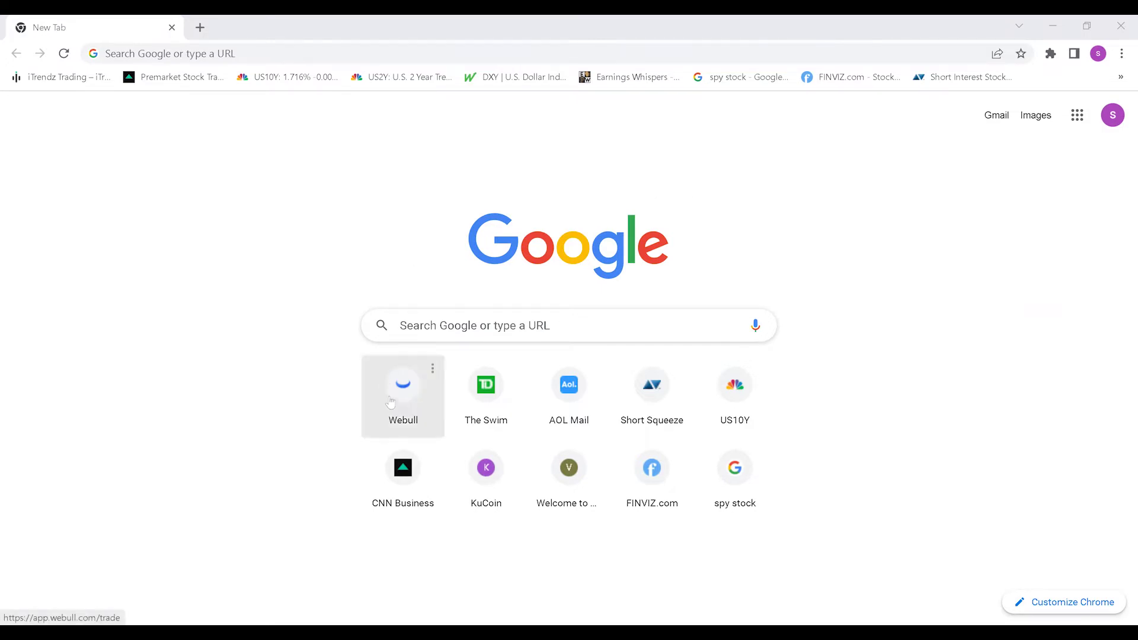
{"action": "right_click", "coordinate": [166, 58]}
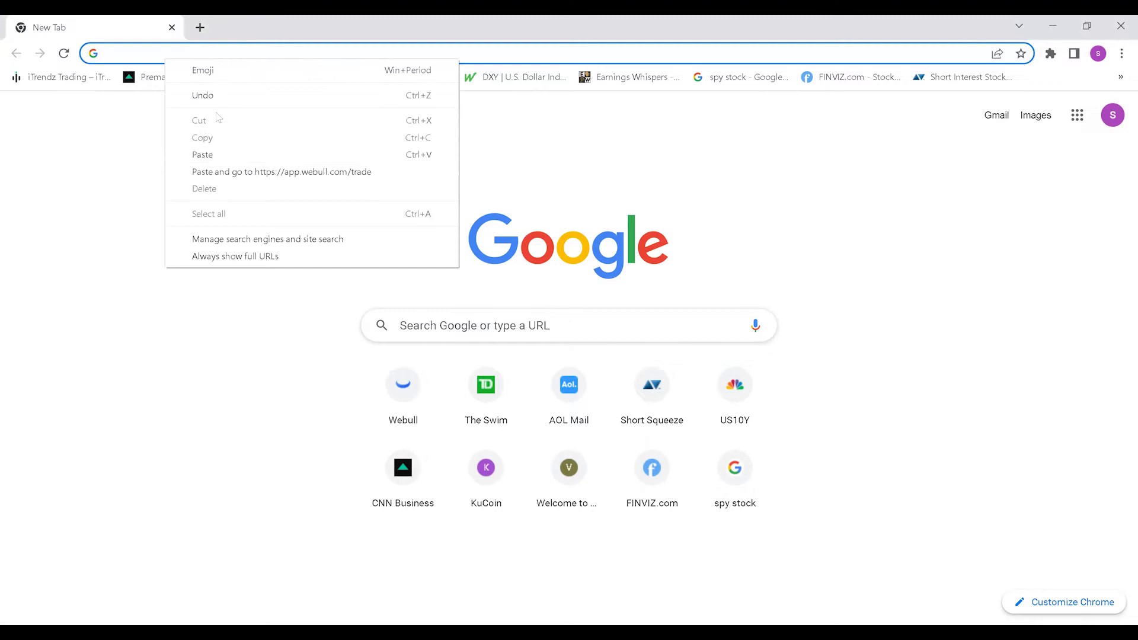
{"action": "left_click", "coordinate": [202, 154]}
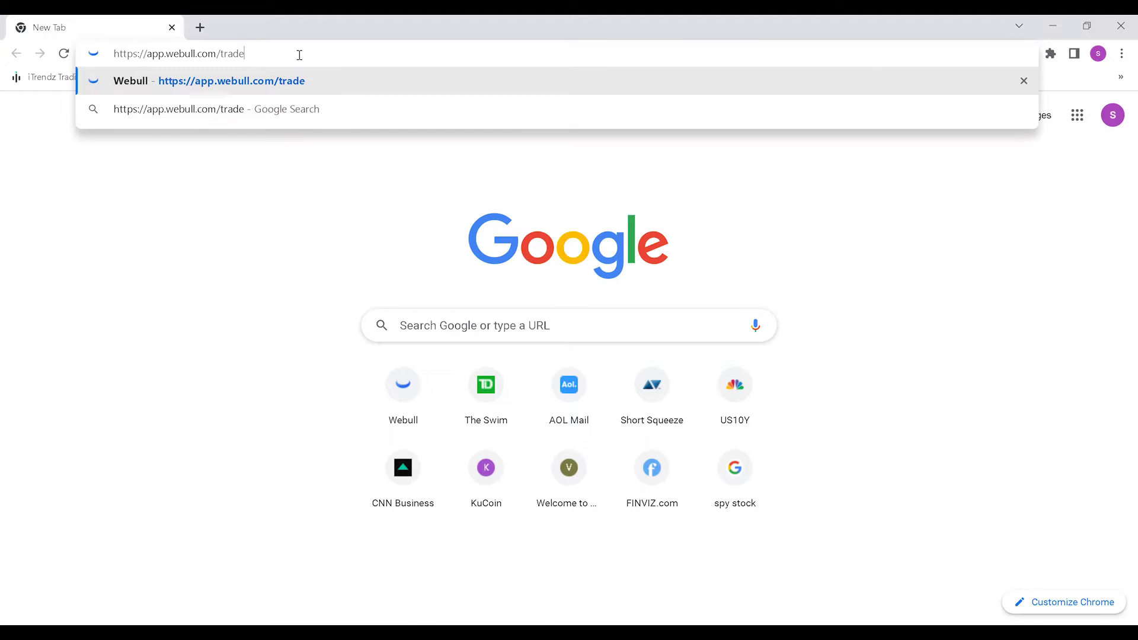
{"action": "key", "text": "Return"}
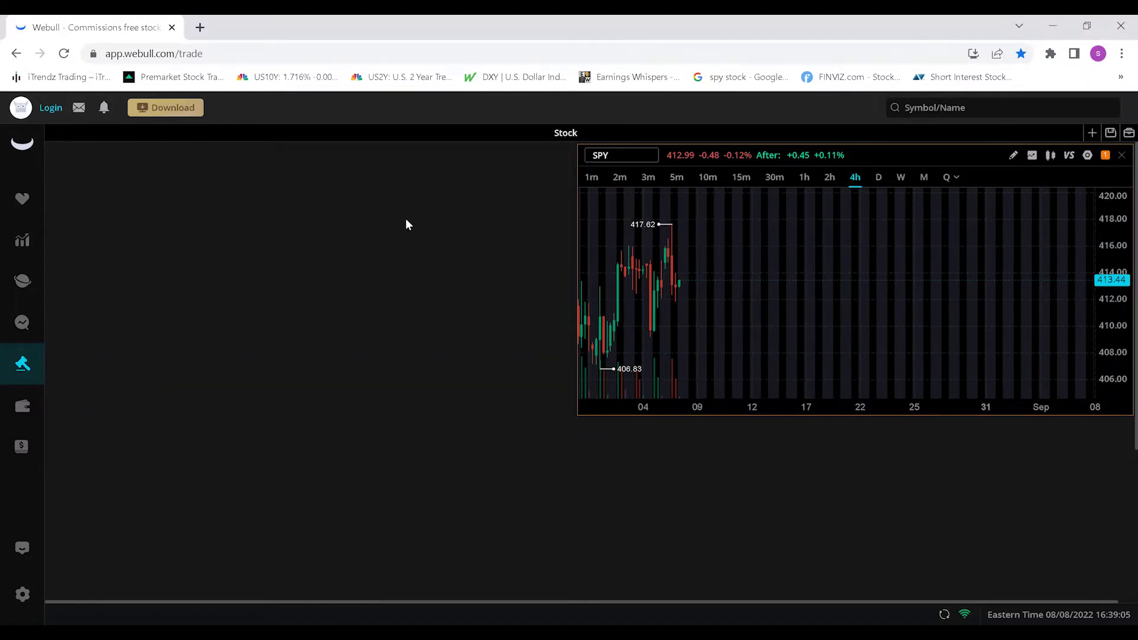
{"action": "left_click", "coordinate": [20, 202]}
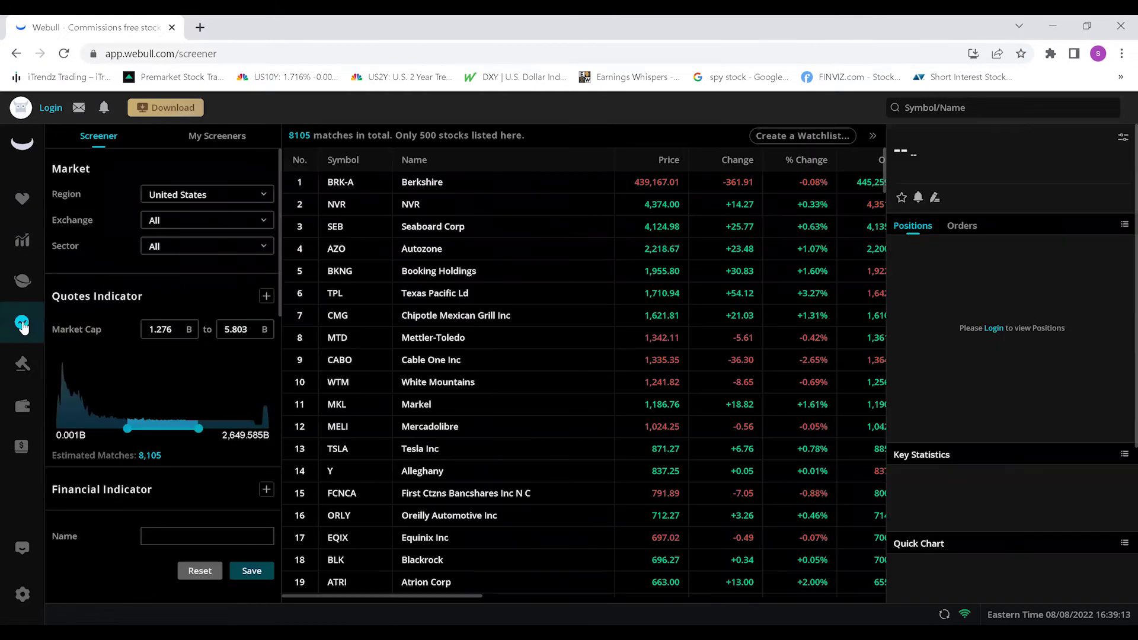
{"action": "left_click", "coordinate": [23, 366]}
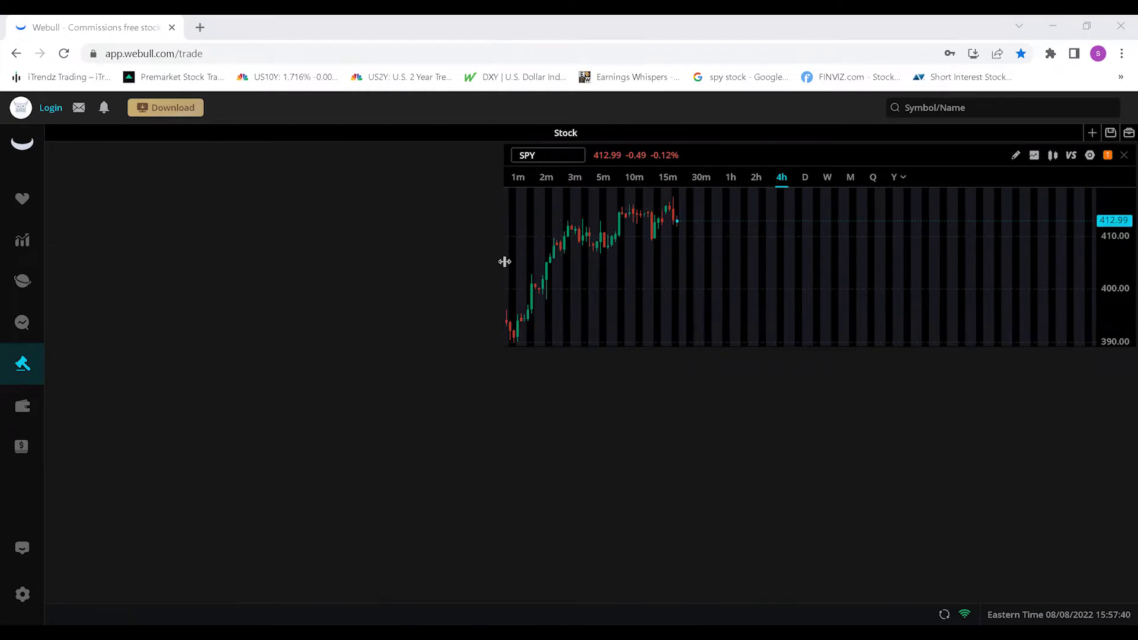
Step: Narrow the SPY chart, then add Positions and Orders widgets from General and stack both lower right
{"action": "left_click_drag", "start_coordinate": [504, 261], "coordinate": [628, 270]}
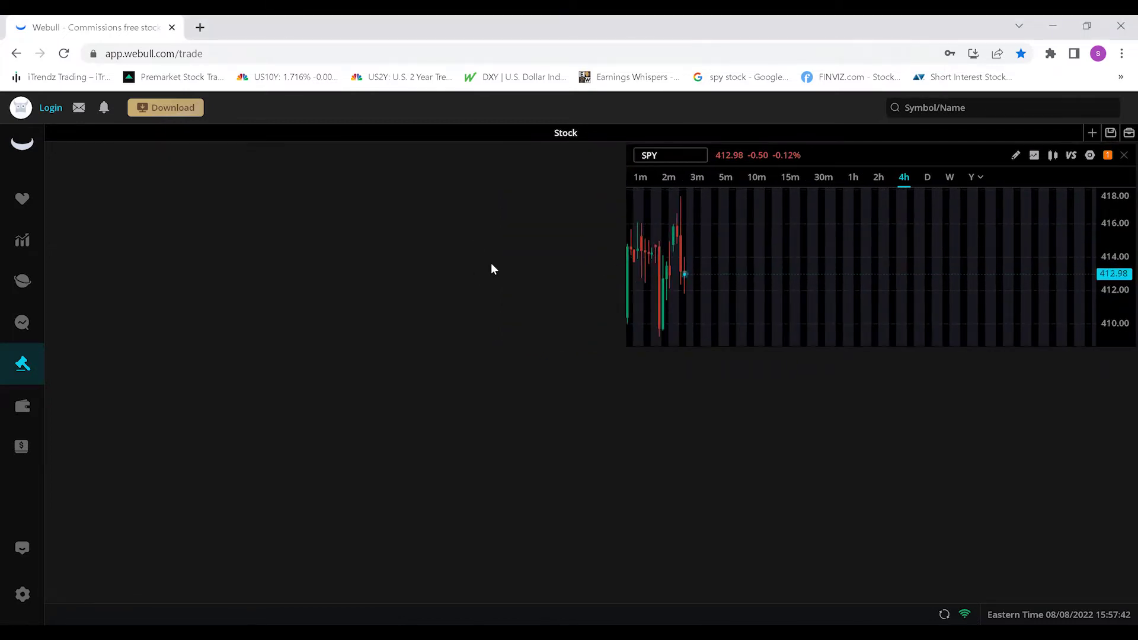
{"action": "left_click", "coordinate": [1126, 134]}
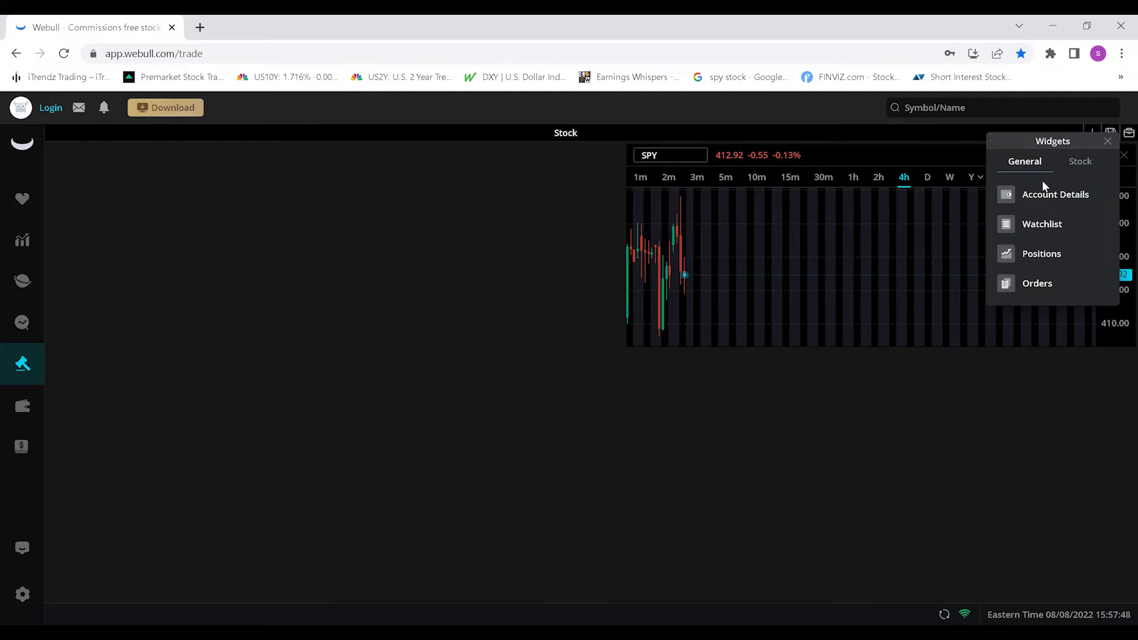
{"action": "left_click", "coordinate": [1054, 259]}
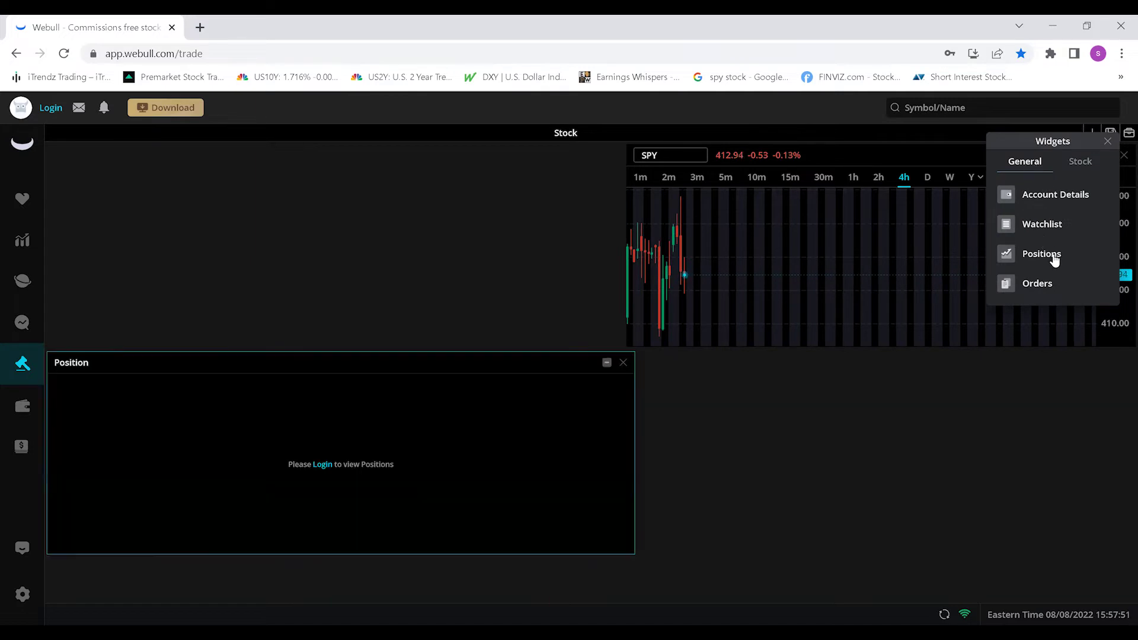
{"action": "left_click", "coordinate": [1038, 288]}
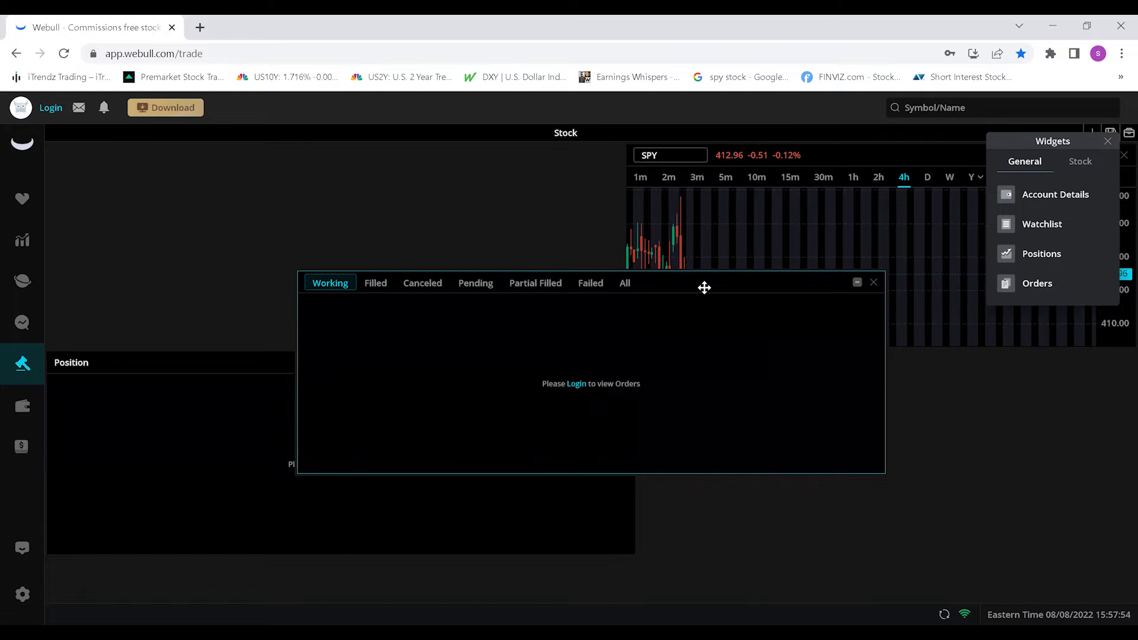
{"action": "left_click_drag", "start_coordinate": [704, 287], "coordinate": [932, 539]}
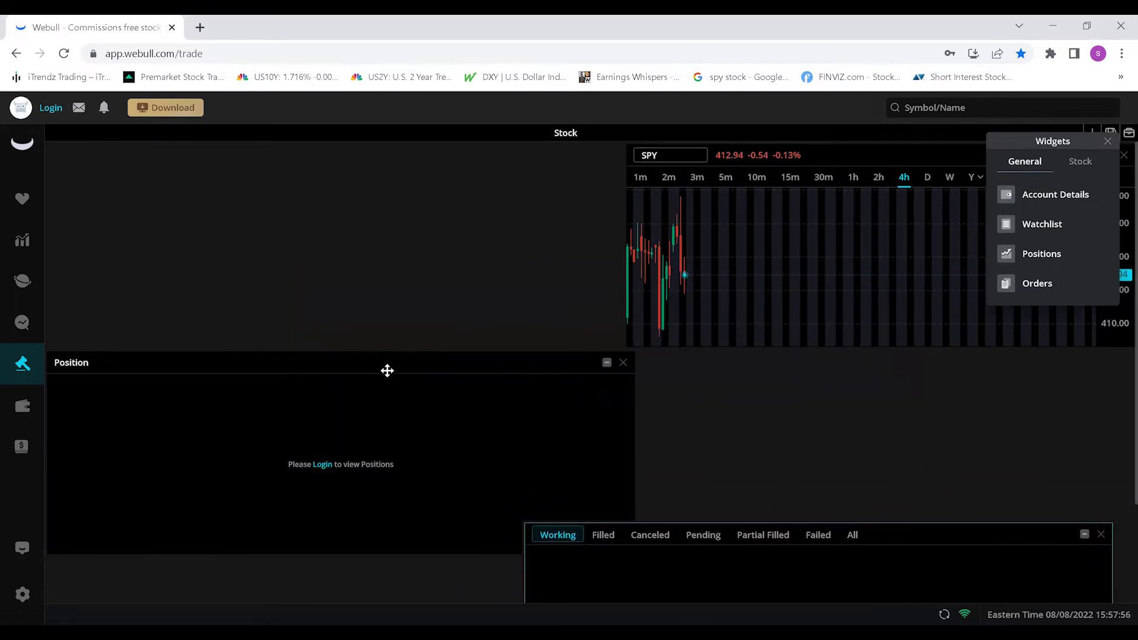
{"action": "left_click_drag", "start_coordinate": [387, 370], "coordinate": [935, 450]}
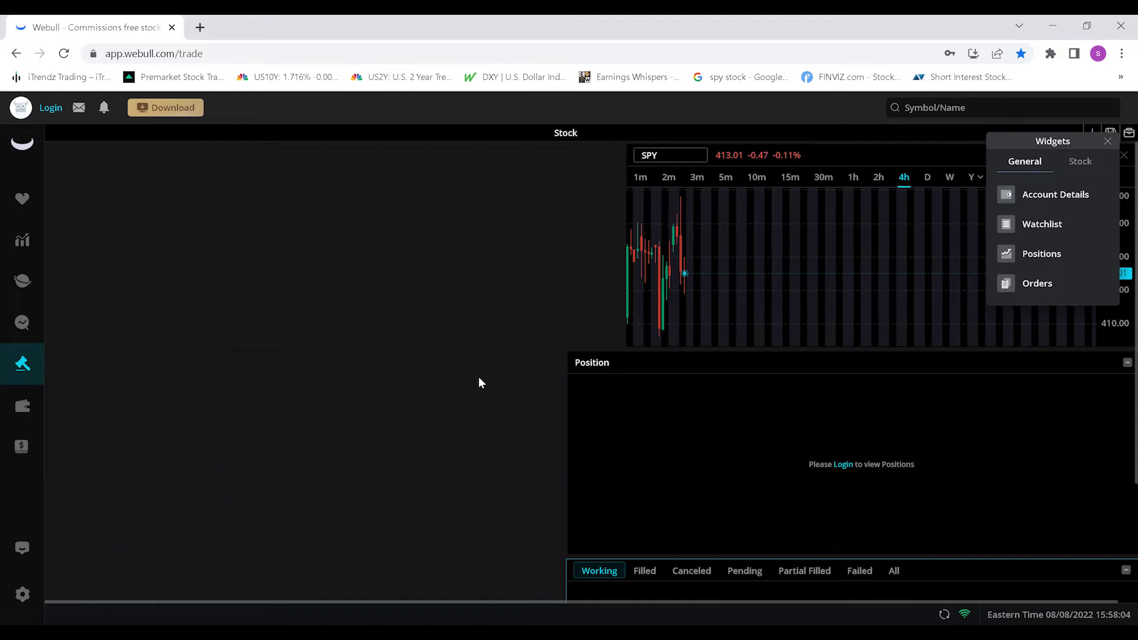
Step: Add an AAPL options chain widget from the Stock tab and dock it bottom-left
{"action": "left_click", "coordinate": [1082, 165]}
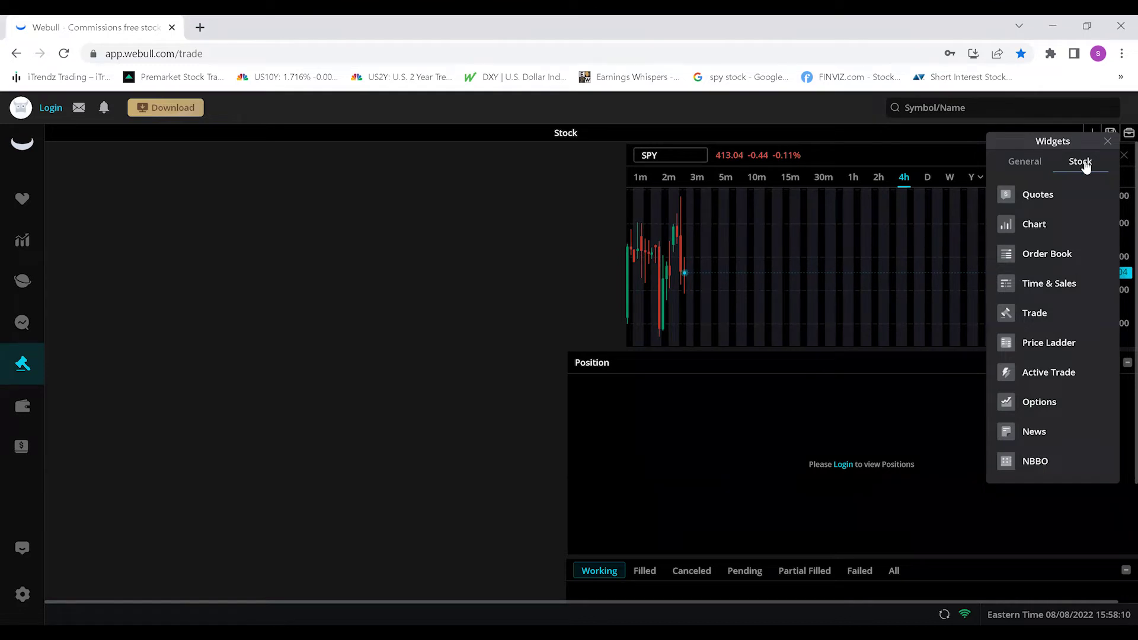
{"action": "left_click", "coordinate": [1043, 406]}
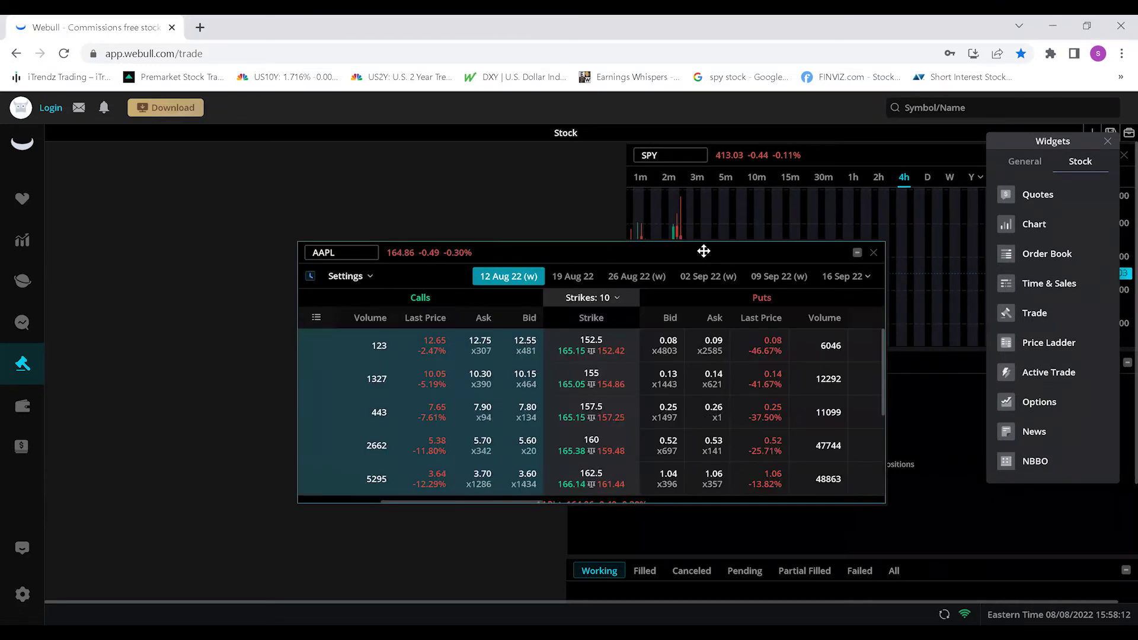
{"action": "left_click_drag", "start_coordinate": [704, 255], "coordinate": [506, 444]}
{"action": "left_click_drag", "start_coordinate": [426, 522], "coordinate": [402, 538]}
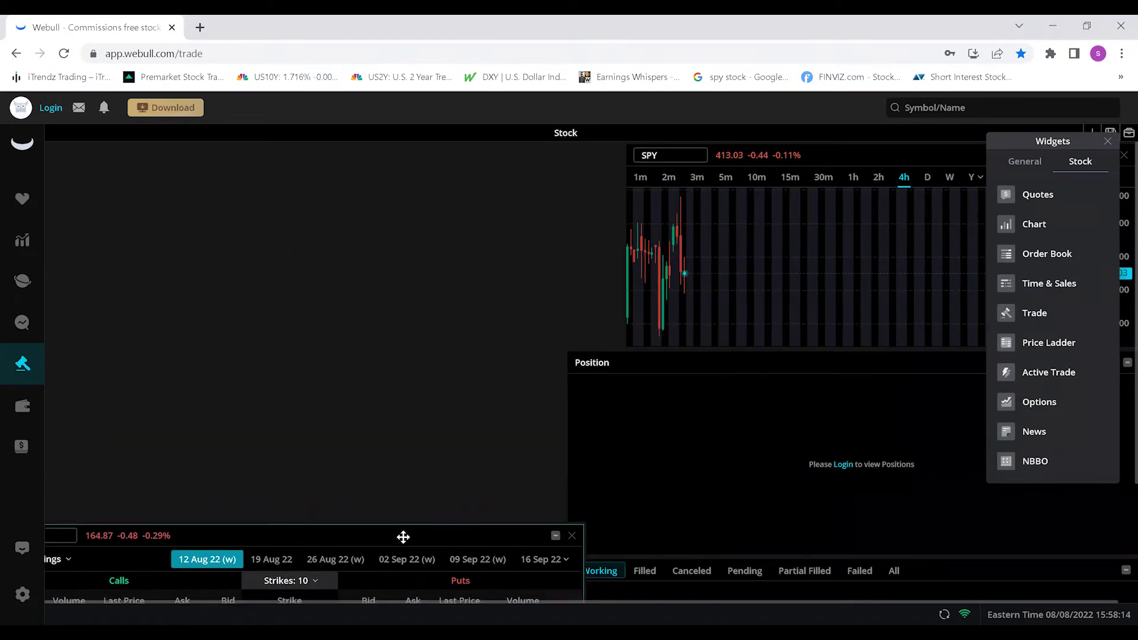
Step: Add an AAPL trade ticket beside the SPY chart, keeping the order type as LIMIT
{"action": "left_click", "coordinate": [1003, 316]}
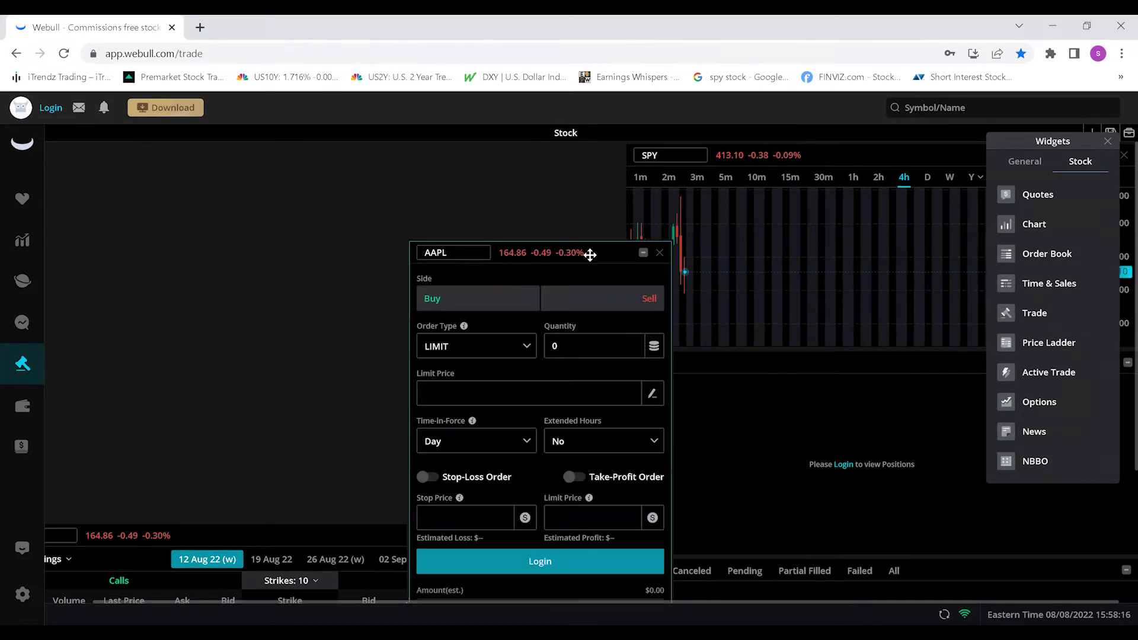
{"action": "left_click_drag", "start_coordinate": [600, 255], "coordinate": [551, 158]}
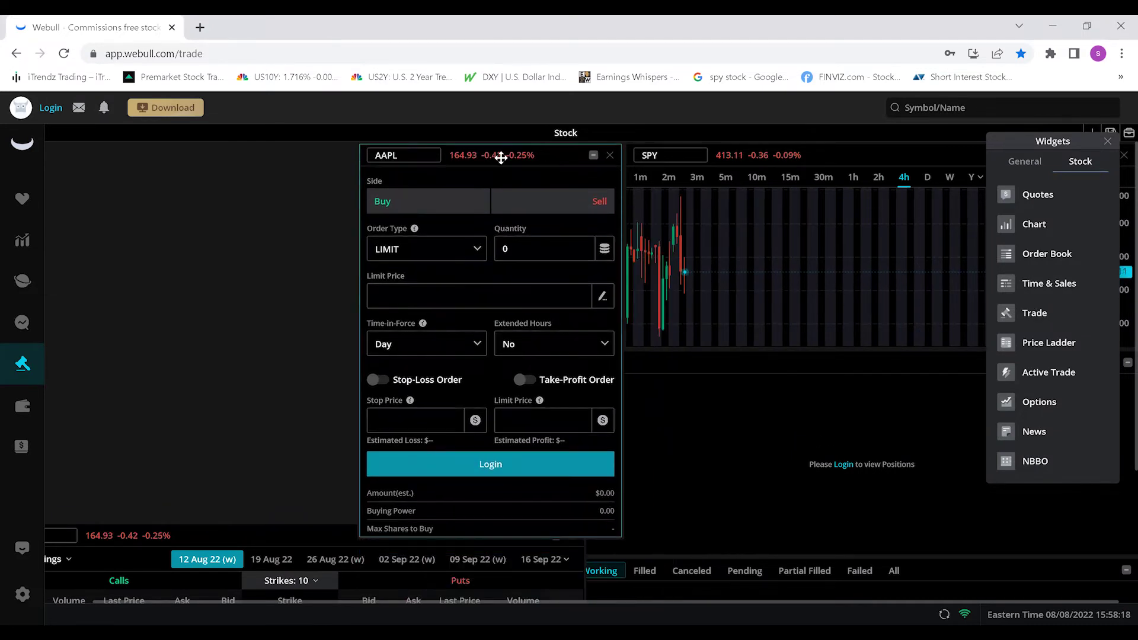
{"action": "left_click", "coordinate": [417, 251]}
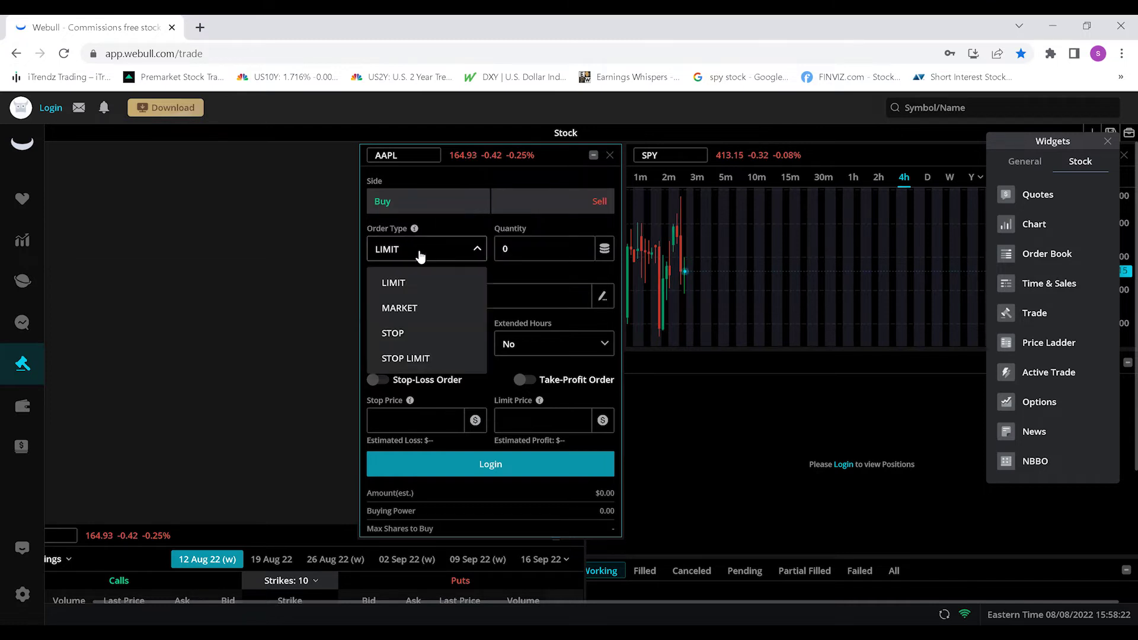
{"action": "left_click", "coordinate": [421, 282]}
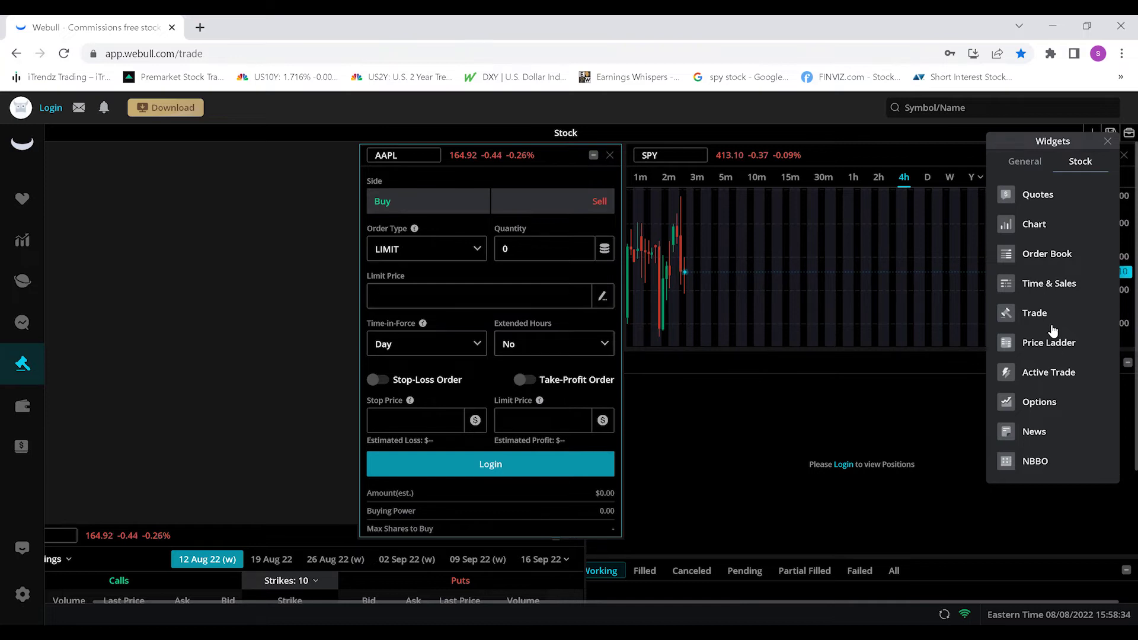
Step: Add an AAPL price ladder and dock it at the left edge of the workspace
{"action": "left_click", "coordinate": [1049, 343]}
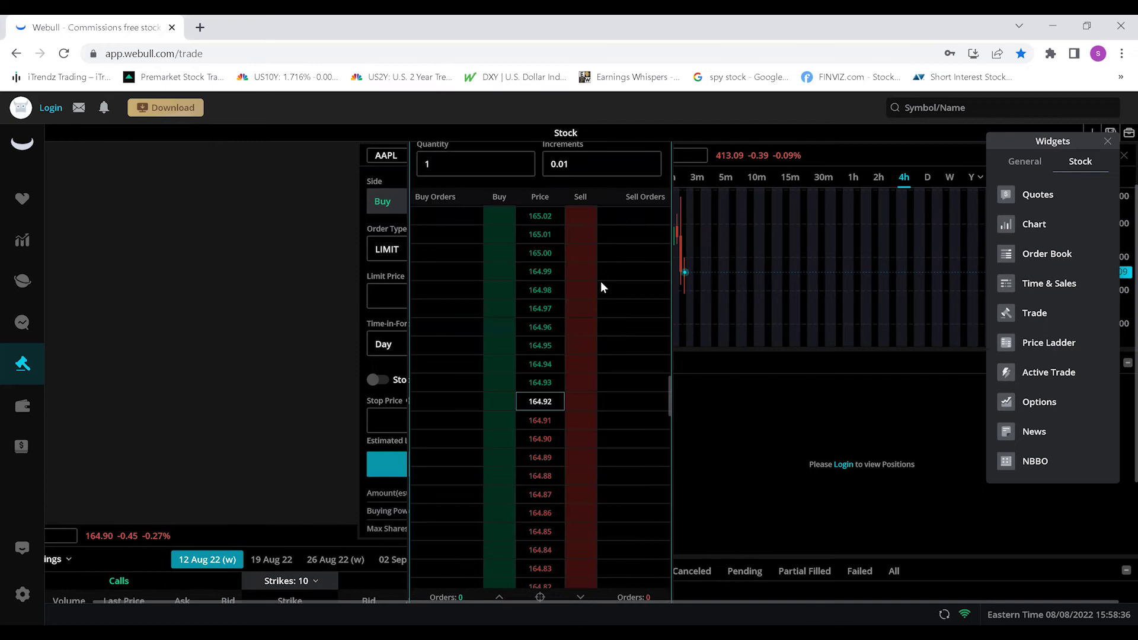
{"action": "scroll", "coordinate": [178, 325], "scroll_direction": "up", "scroll_amount": 1}
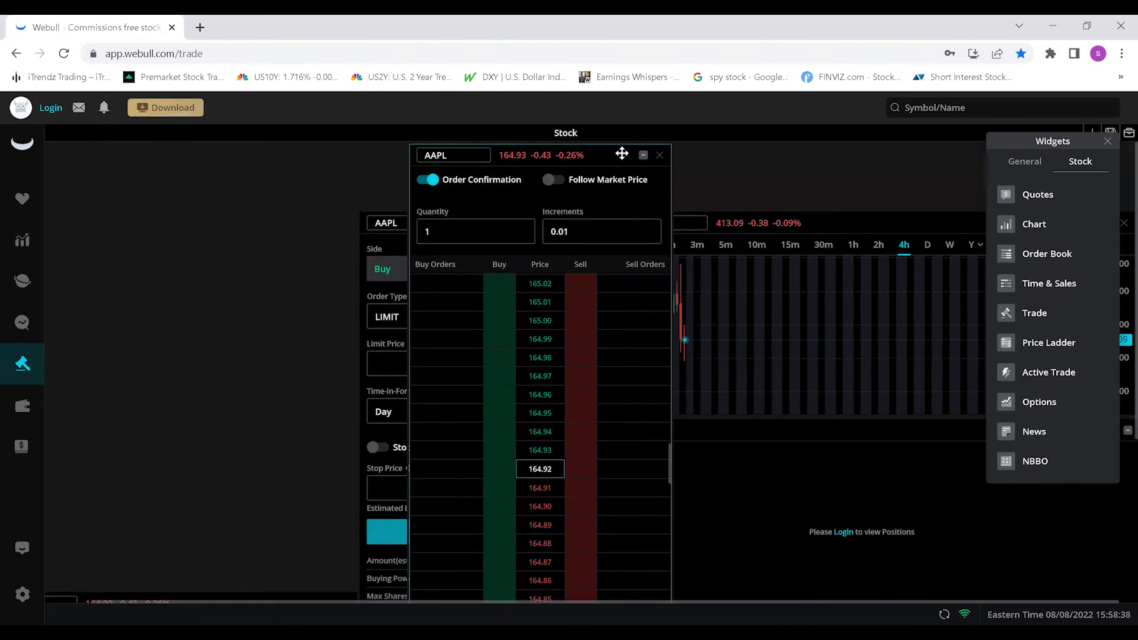
{"action": "left_click_drag", "start_coordinate": [622, 154], "coordinate": [259, 155]}
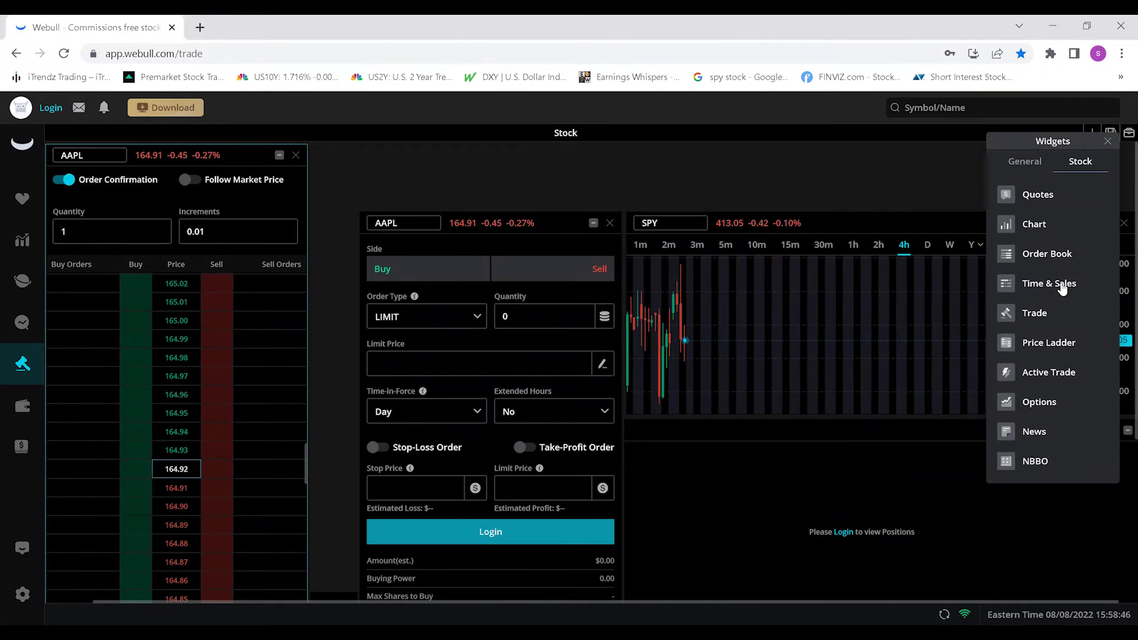
Step: Try an extra Order Book widget docked top-left, then close it again
{"action": "left_click", "coordinate": [1047, 253]}
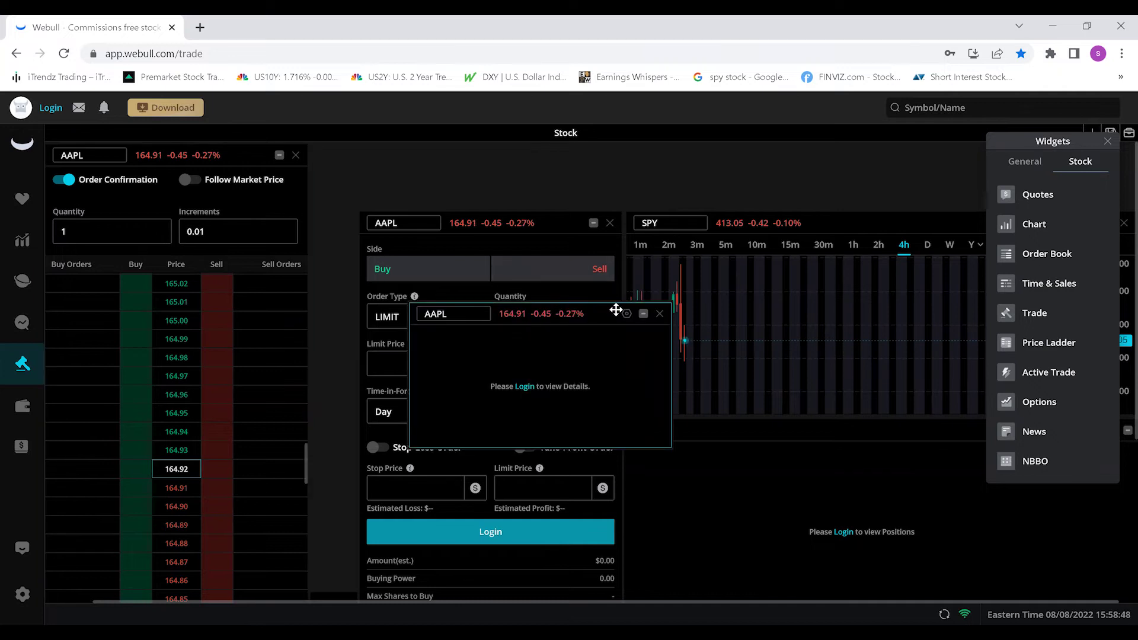
{"action": "left_click_drag", "start_coordinate": [557, 308], "coordinate": [172, 181]}
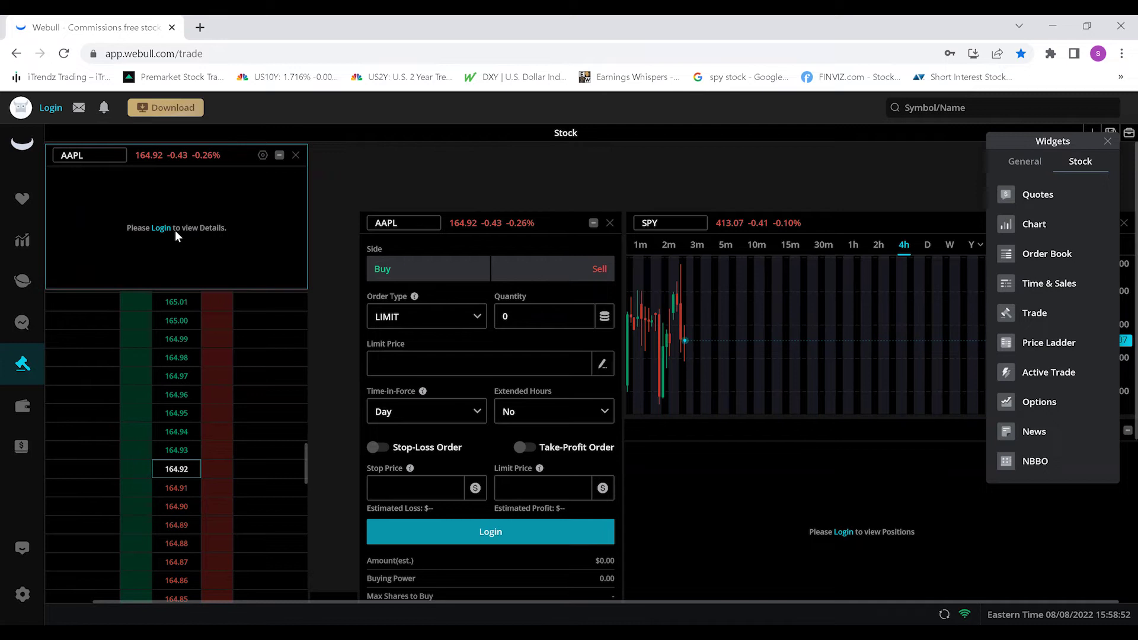
{"action": "left_click", "coordinate": [296, 156]}
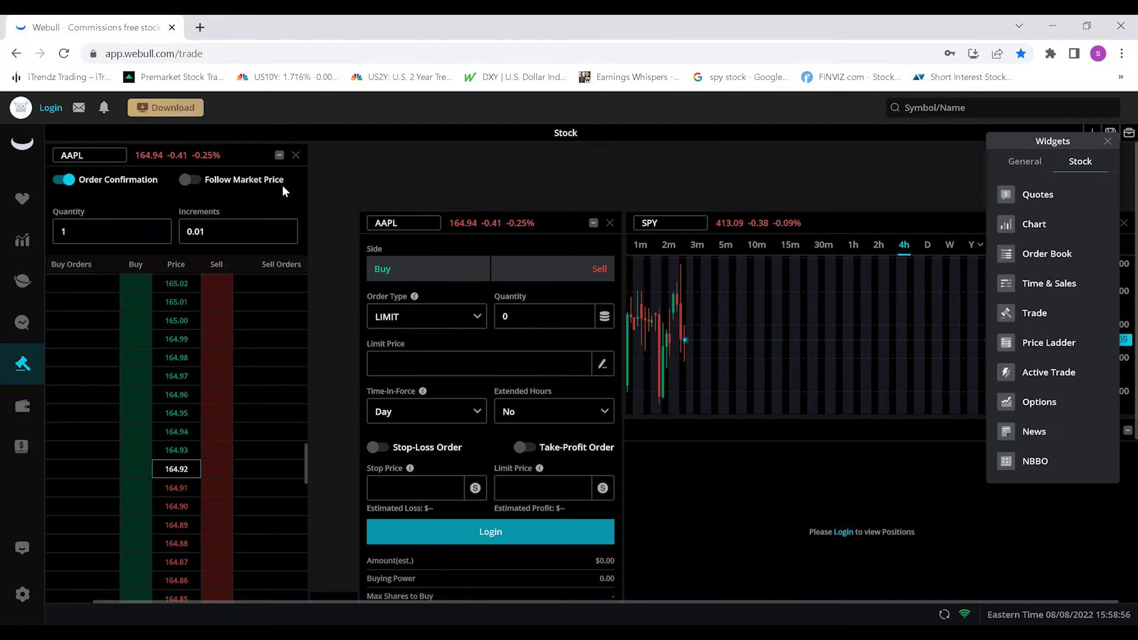
Step: Move the trade ticket and SPY chart up beside the ladder and enlarge the chart
{"action": "left_click", "coordinate": [1109, 141]}
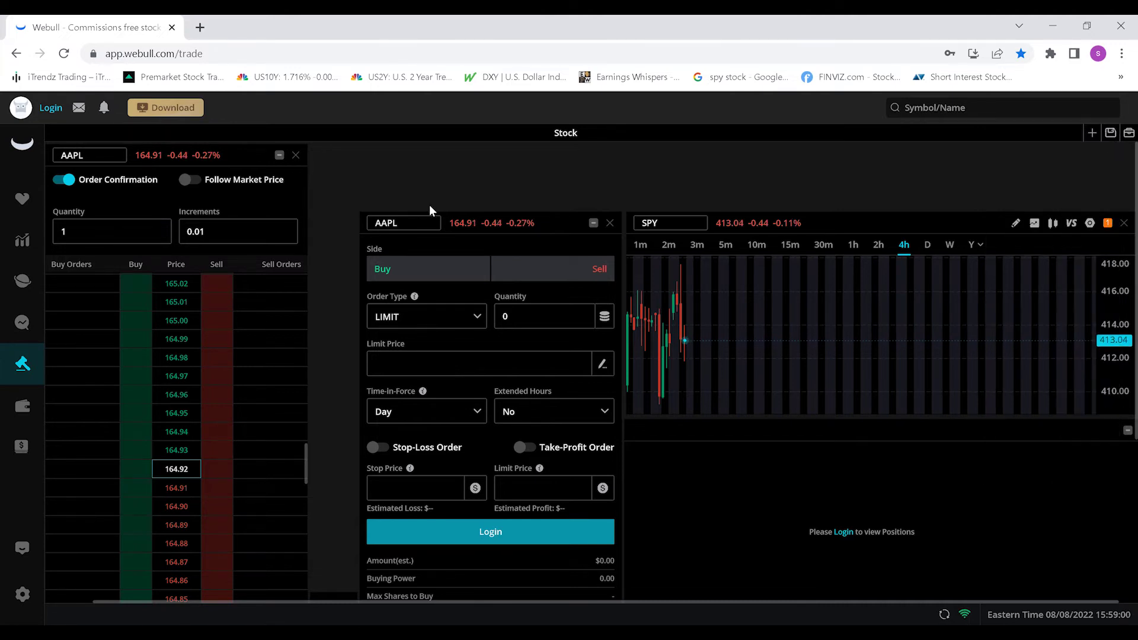
{"action": "left_click_drag", "start_coordinate": [549, 224], "coordinate": [513, 157]}
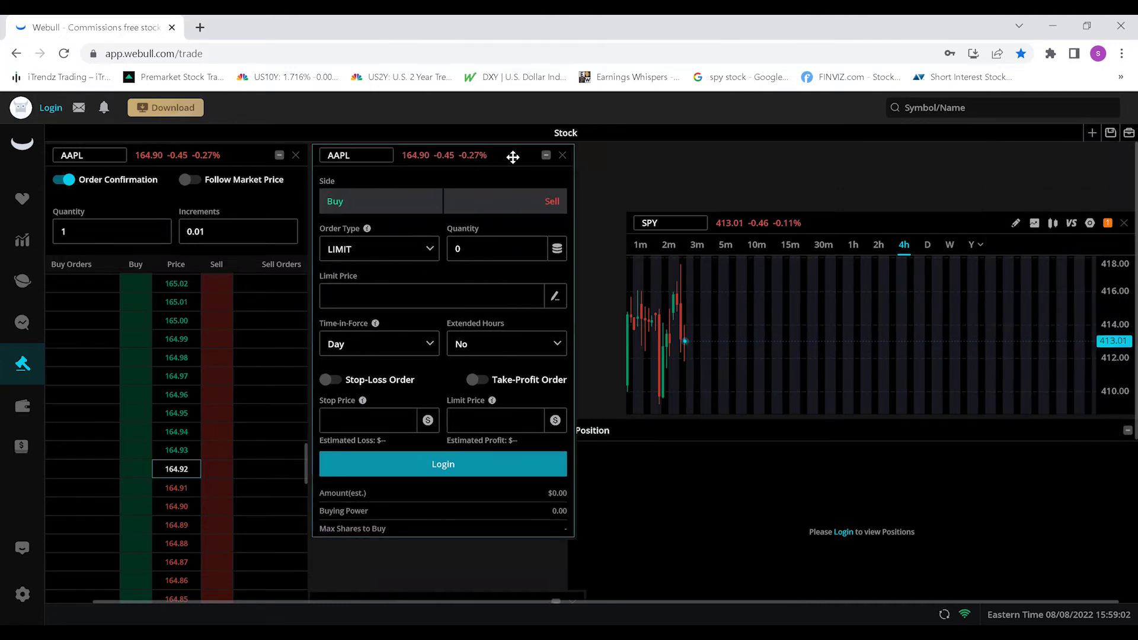
{"action": "left_click_drag", "start_coordinate": [900, 224], "coordinate": [847, 159]}
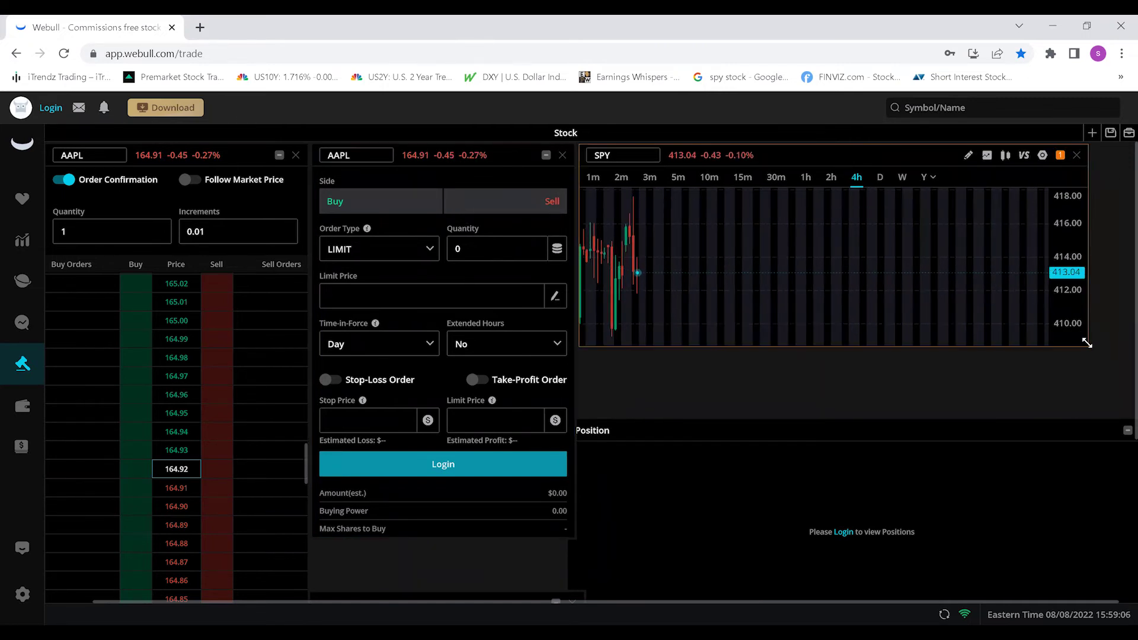
{"action": "left_click_drag", "start_coordinate": [1085, 343], "coordinate": [1120, 412]}
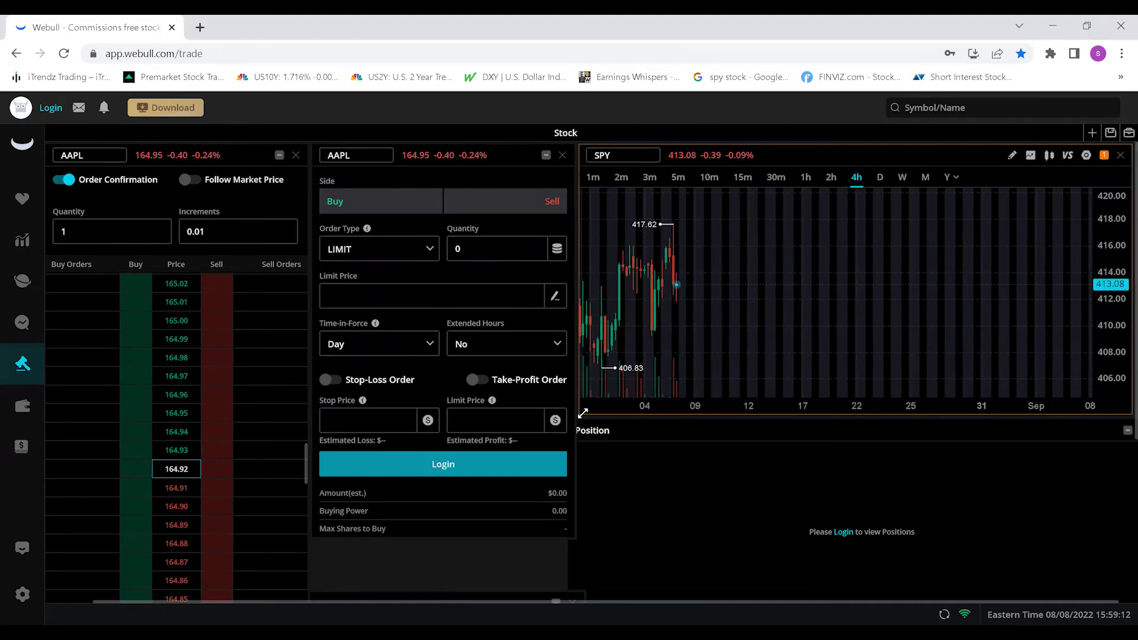
{"action": "mouse_move", "coordinate": [579, 410]}
{"action": "left_mouse_down"}
{"action": "mouse_move", "coordinate": [41, 548]}
{"action": "mouse_move", "coordinate": [541, 448]}
{"action": "mouse_move", "coordinate": [606, 422]}
{"action": "mouse_move", "coordinate": [587, 417]}
{"action": "left_mouse_up"}
{"action": "scroll", "coordinate": [501, 507], "scroll_direction": "down", "scroll_amount": 4}
{"action": "scroll", "coordinate": [481, 341], "scroll_direction": "up", "scroll_amount": 3}
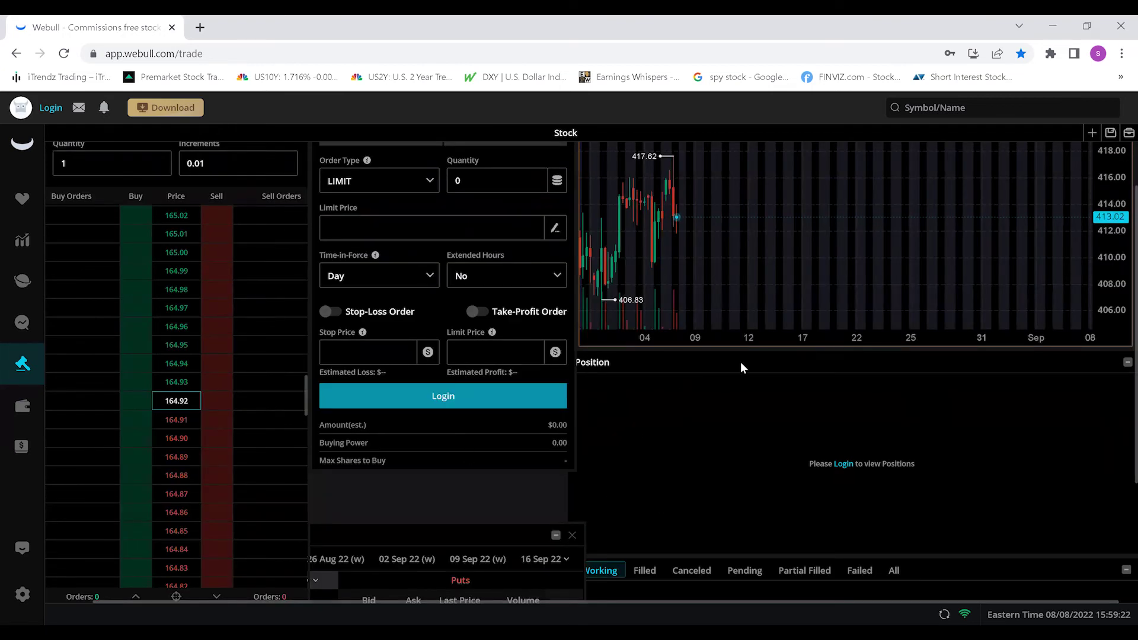
Step: Narrow the Position and Orders panels so their left edges align off the order form
{"action": "left_click", "coordinate": [792, 407]}
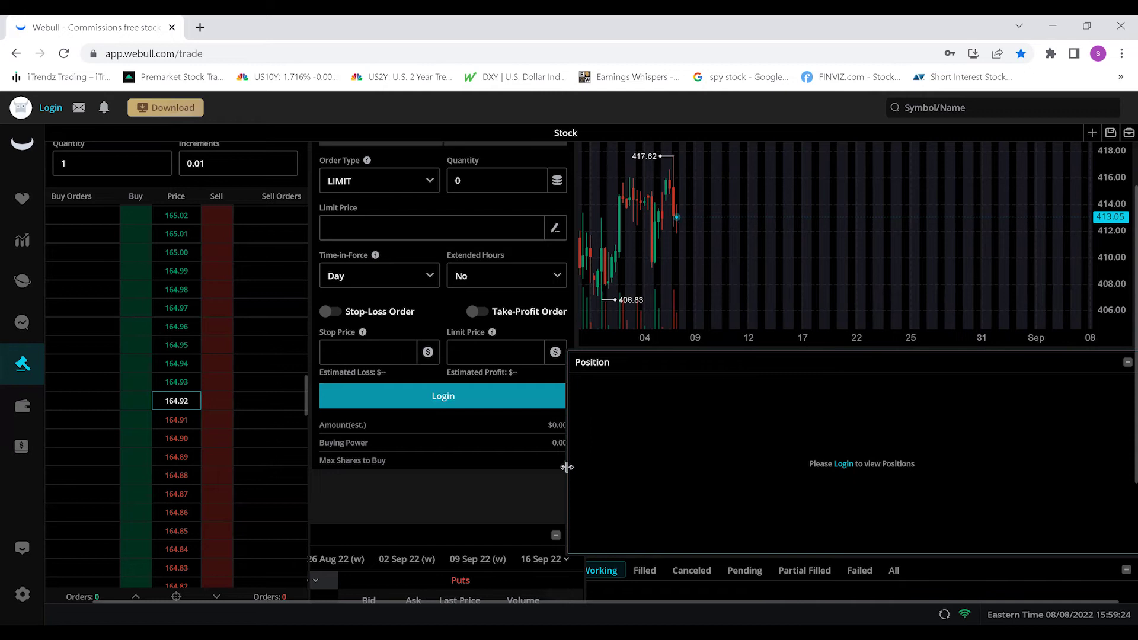
{"action": "left_click_drag", "start_coordinate": [567, 467], "coordinate": [588, 468]}
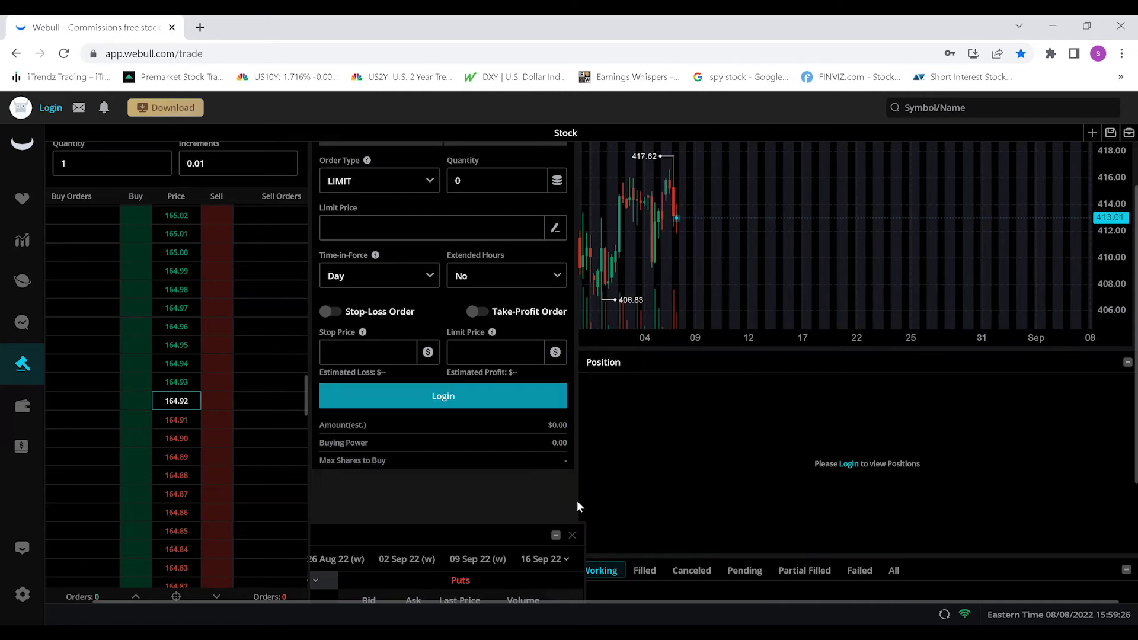
{"action": "scroll", "coordinate": [621, 517], "scroll_direction": "down", "scroll_amount": 3}
{"action": "left_click", "coordinate": [674, 461]}
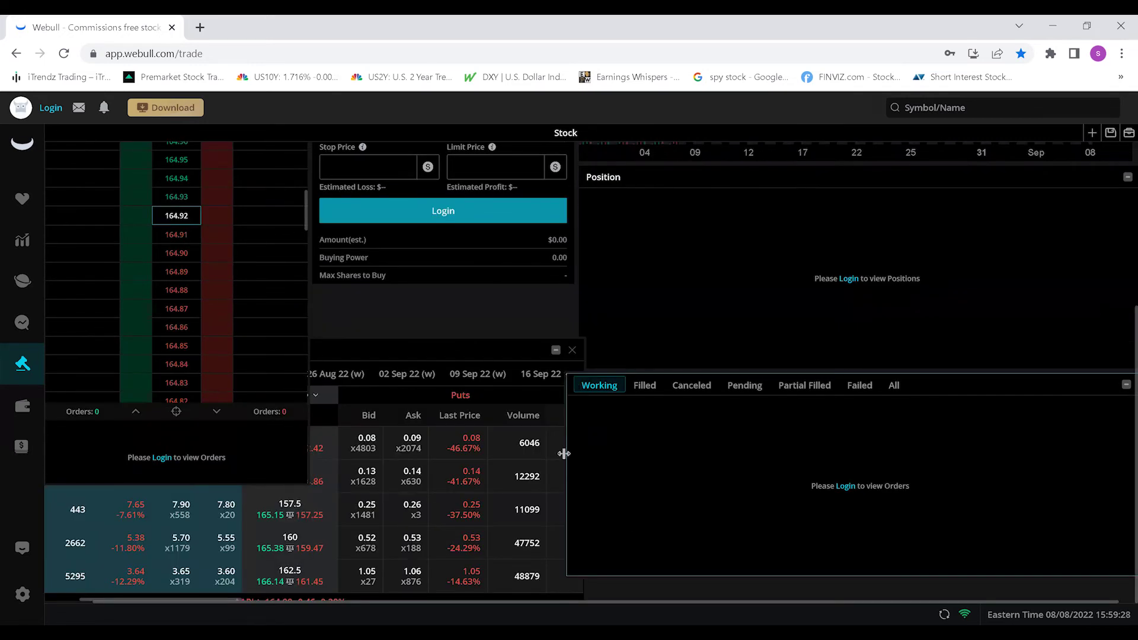
{"action": "left_click_drag", "start_coordinate": [564, 453], "coordinate": [579, 453]}
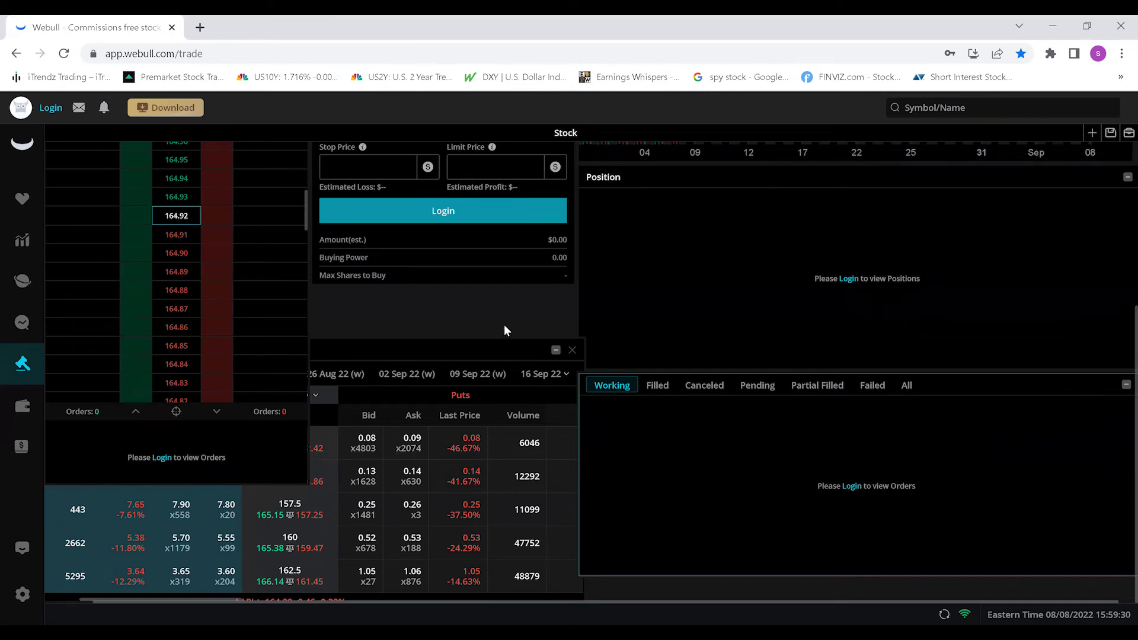
{"action": "scroll", "coordinate": [504, 330], "scroll_direction": "up", "scroll_amount": 4}
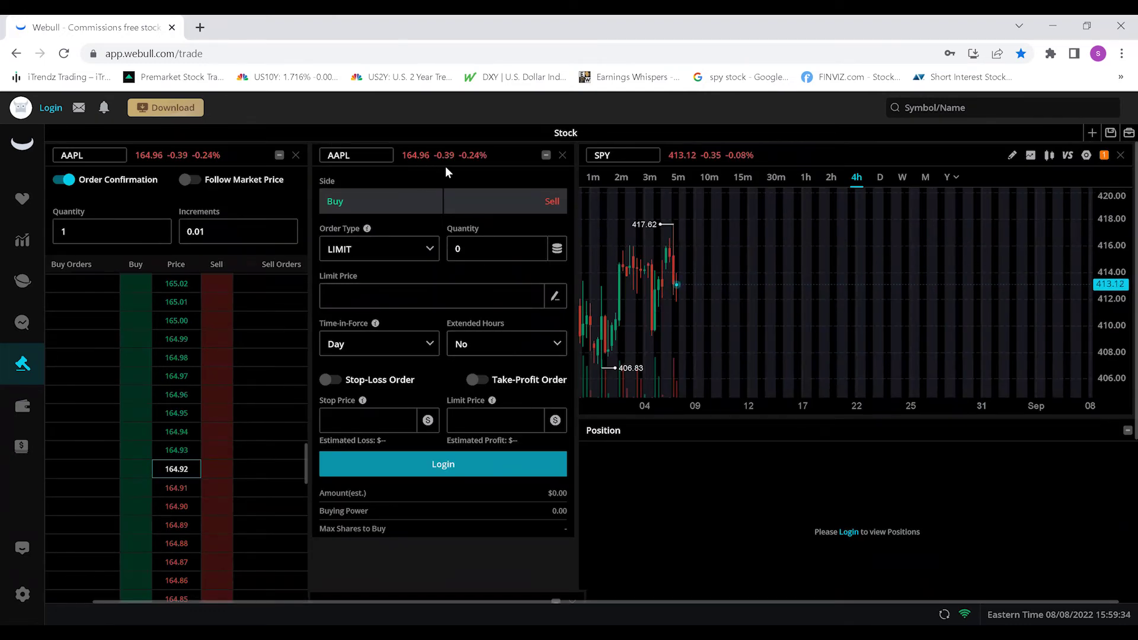
Step: Link the order book and order ticket to the orange group 1
{"action": "left_click", "coordinate": [279, 156]}
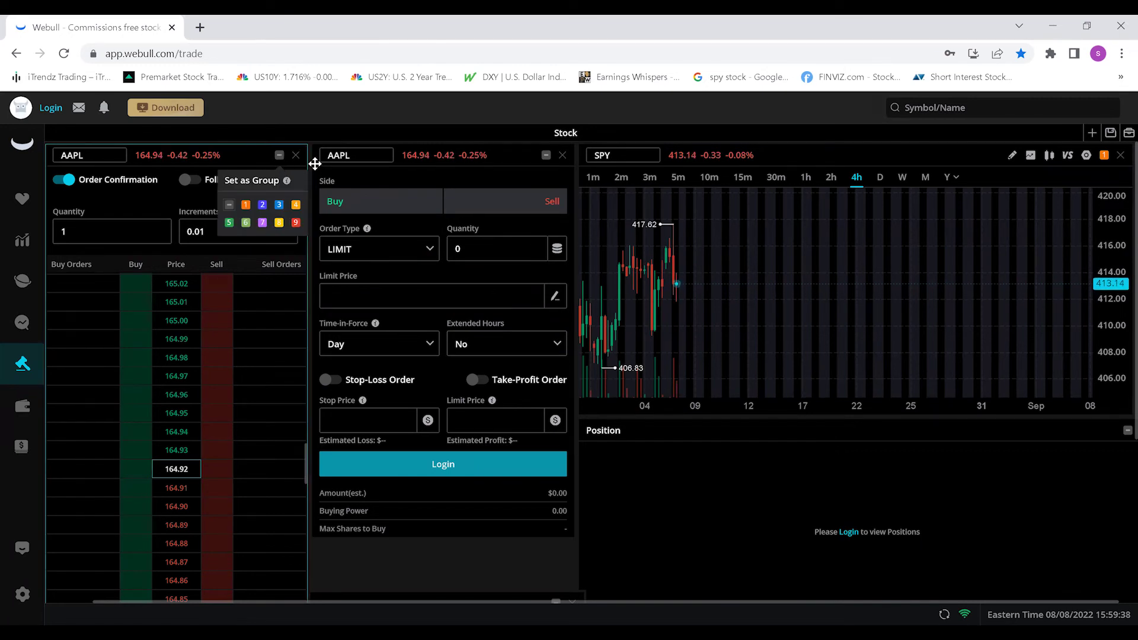
{"action": "left_click", "coordinate": [245, 205]}
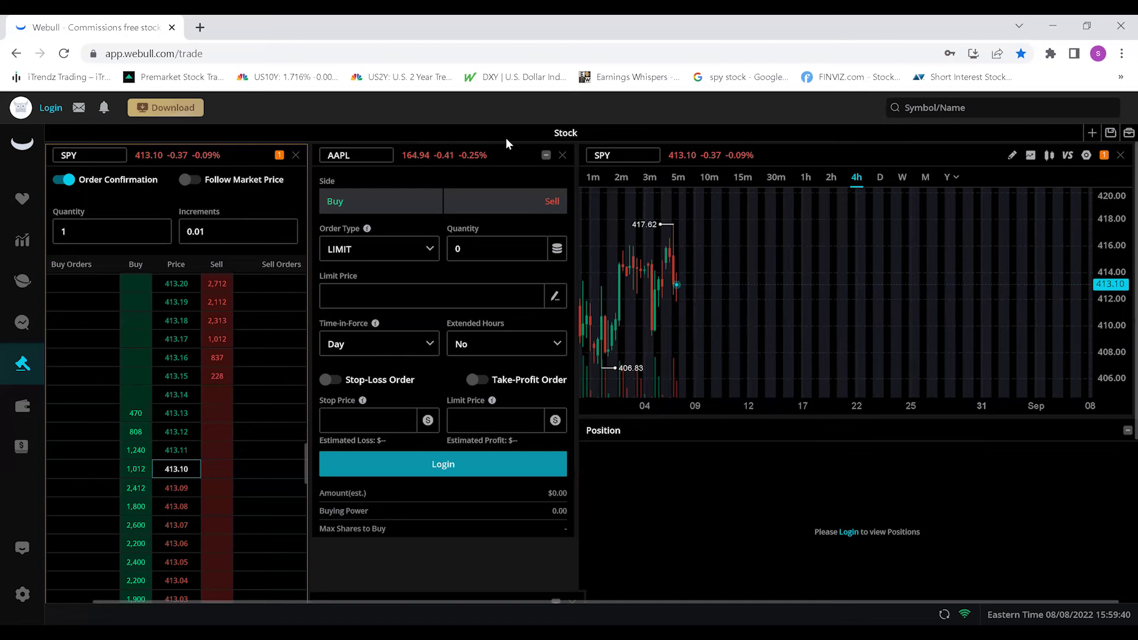
{"action": "left_click", "coordinate": [545, 155]}
{"action": "left_click", "coordinate": [513, 205]}
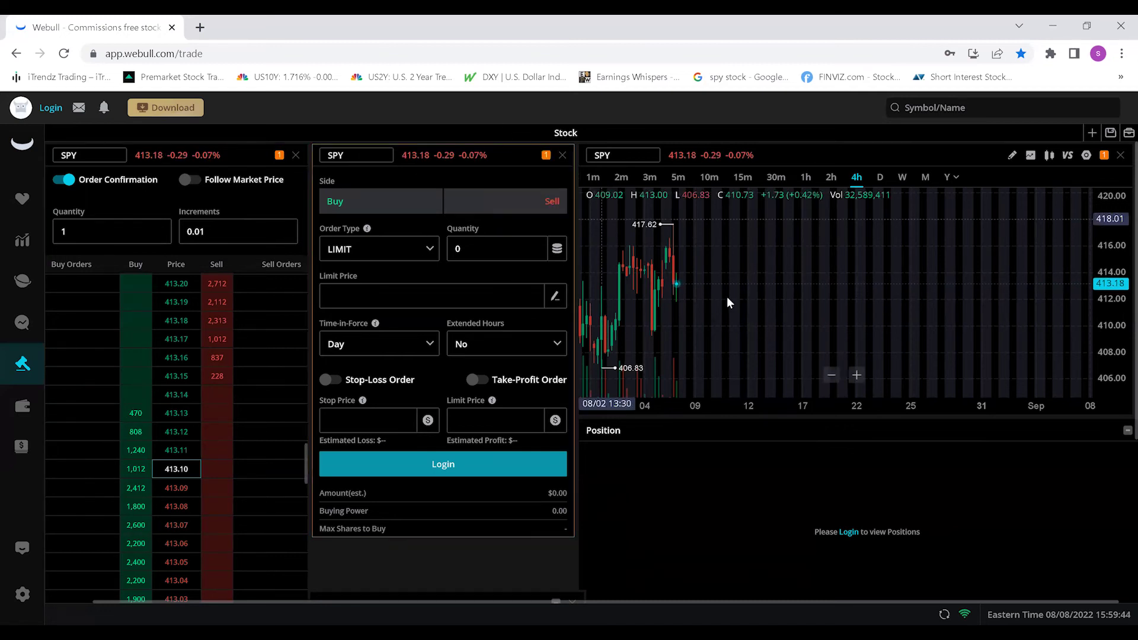
Step: Link the Position, Orders and options chain panels to group 1, nudging the chain down
{"action": "left_click", "coordinate": [1127, 431]}
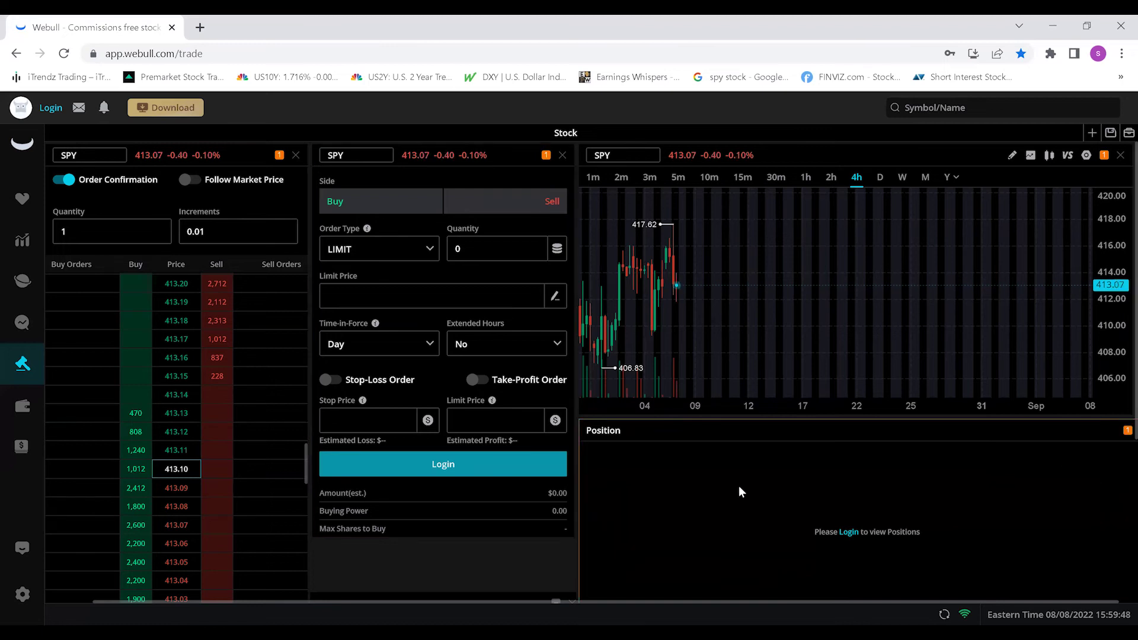
{"action": "scroll", "coordinate": [504, 542], "scroll_direction": "down", "scroll_amount": 4}
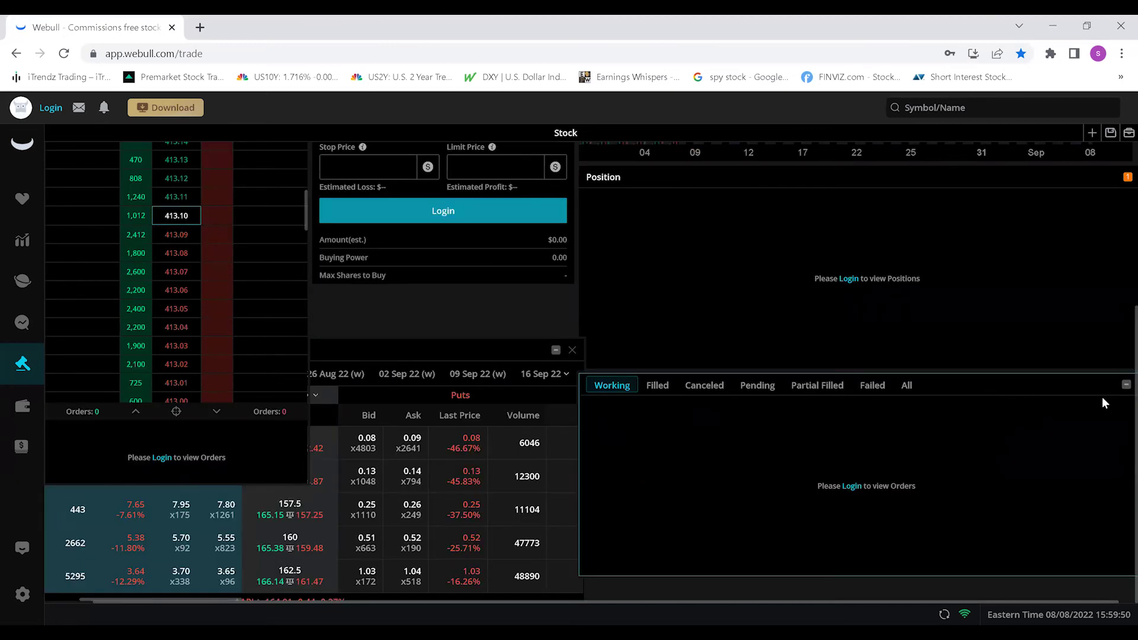
{"action": "mouse_move", "coordinate": [1125, 385]}
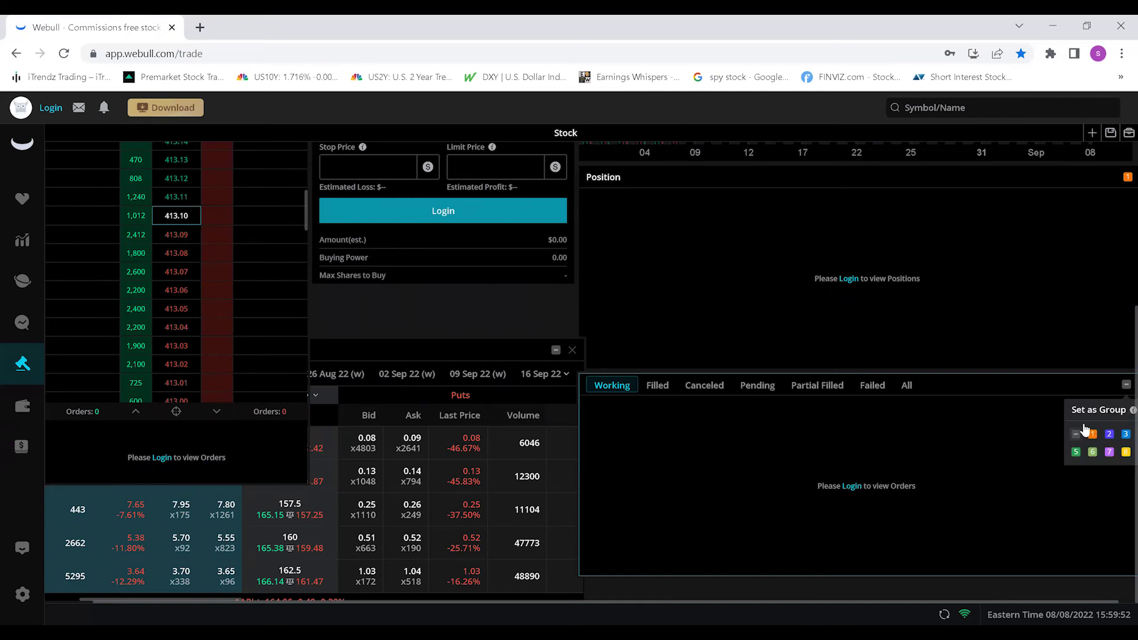
{"action": "left_click", "coordinate": [1092, 434]}
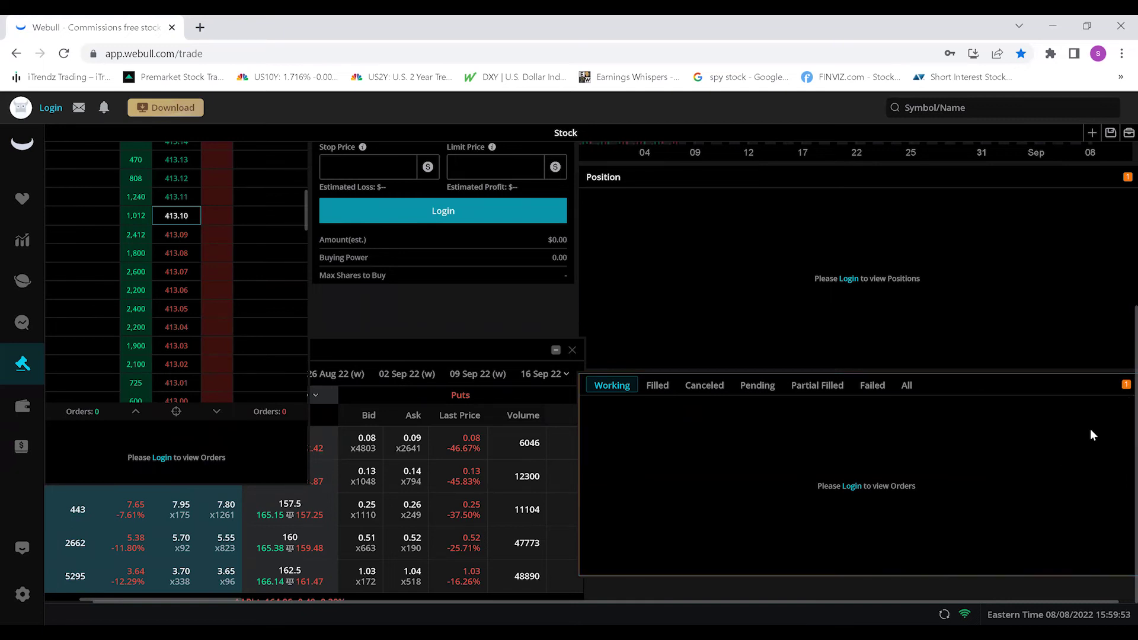
{"action": "left_click", "coordinate": [472, 352]}
{"action": "mouse_move", "coordinate": [554, 353]}
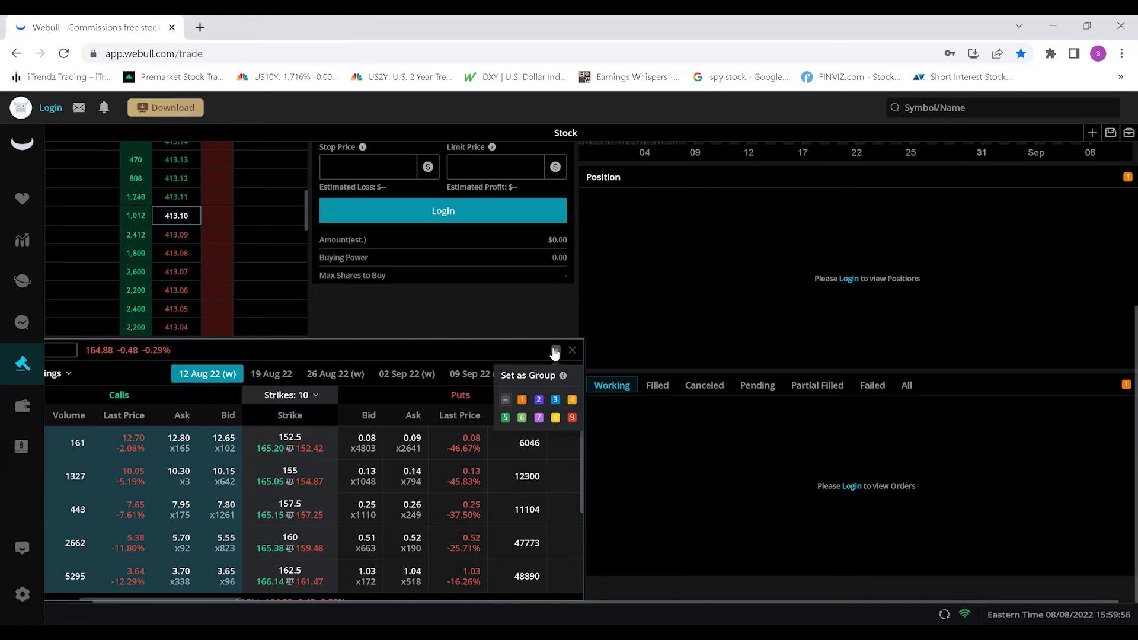
{"action": "left_click", "coordinate": [522, 401]}
{"action": "left_click_drag", "start_coordinate": [475, 348], "coordinate": [475, 361]}
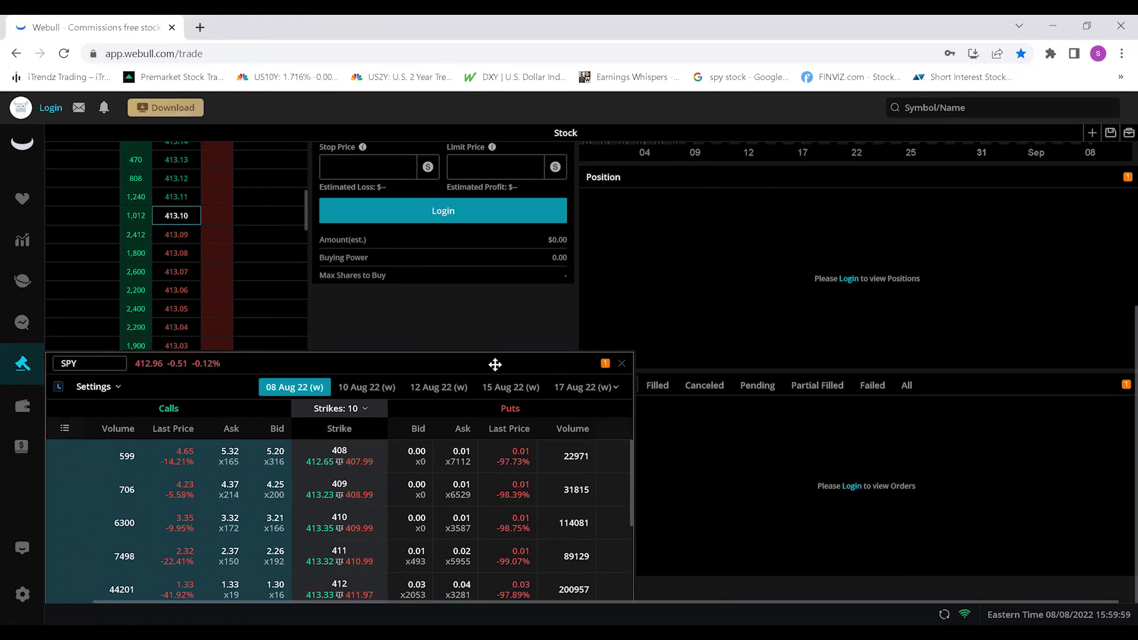
Step: Enter AAPL in the chart's symbol box so chart, ladder and ticket all show Apple at 164.87
{"action": "scroll", "coordinate": [518, 362], "scroll_direction": "up", "scroll_amount": 4}
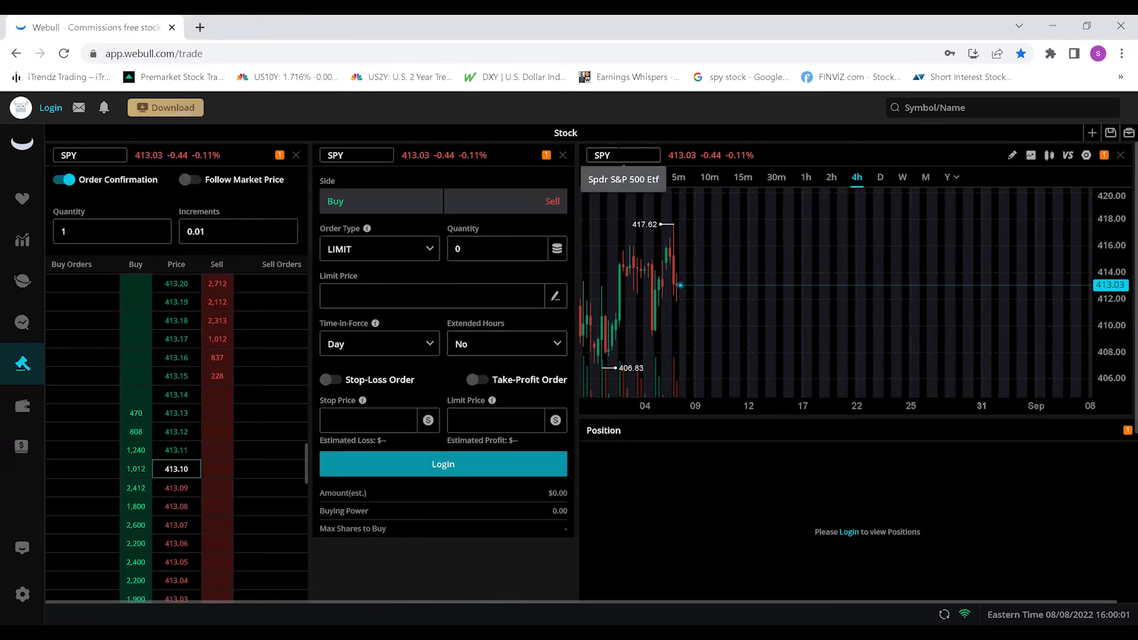
{"action": "left_click", "coordinate": [620, 155]}
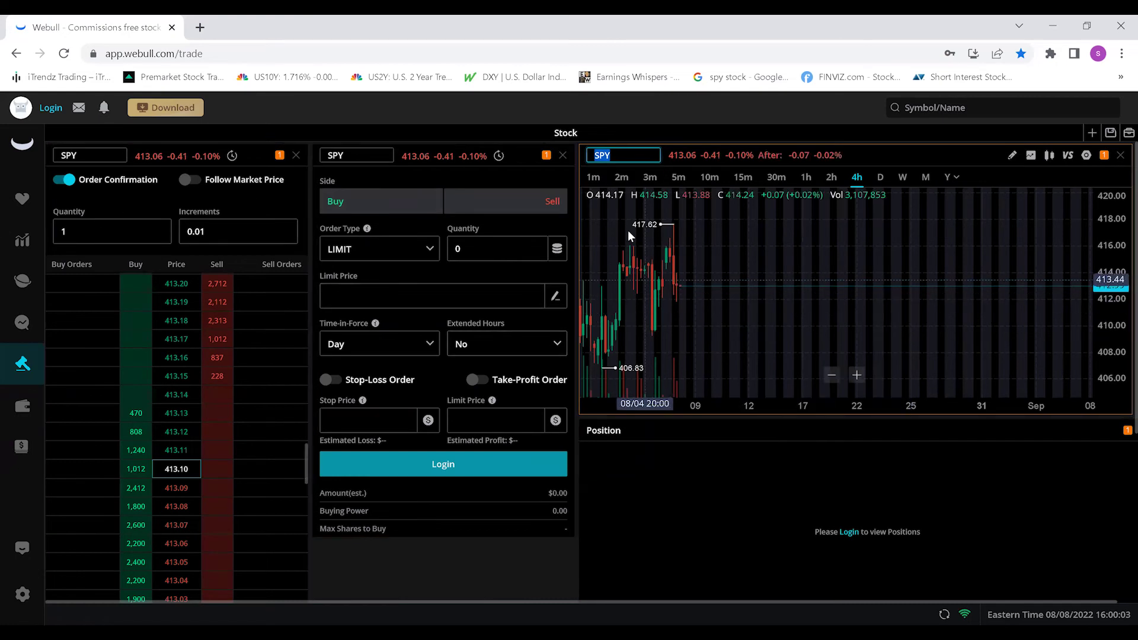
{"action": "type", "text": "AAPL"}
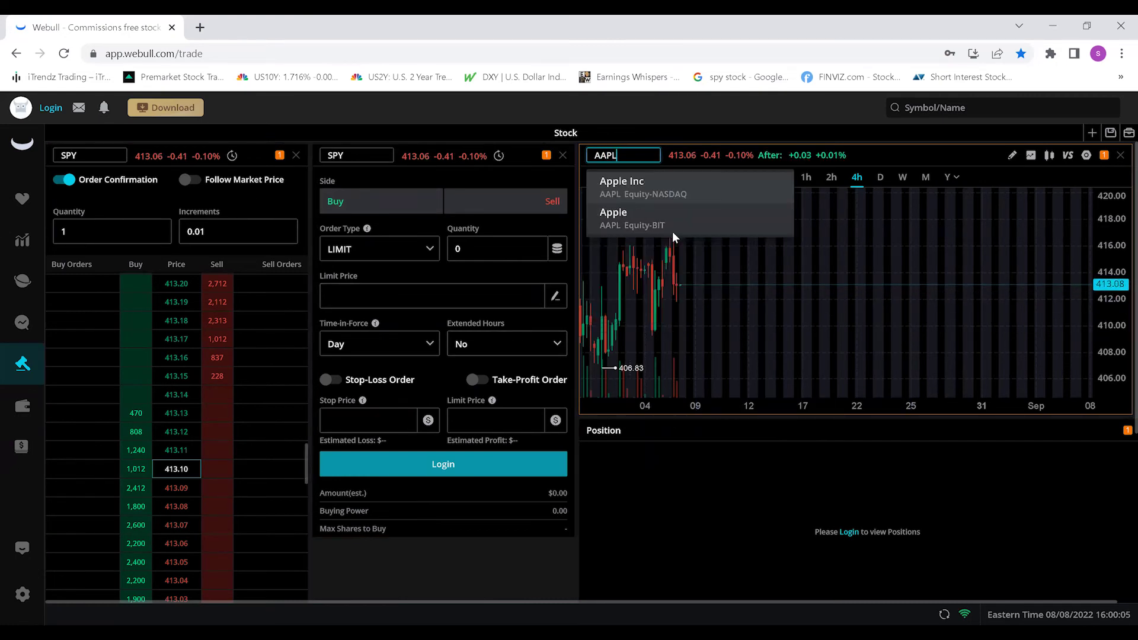
{"action": "key", "text": "Return"}
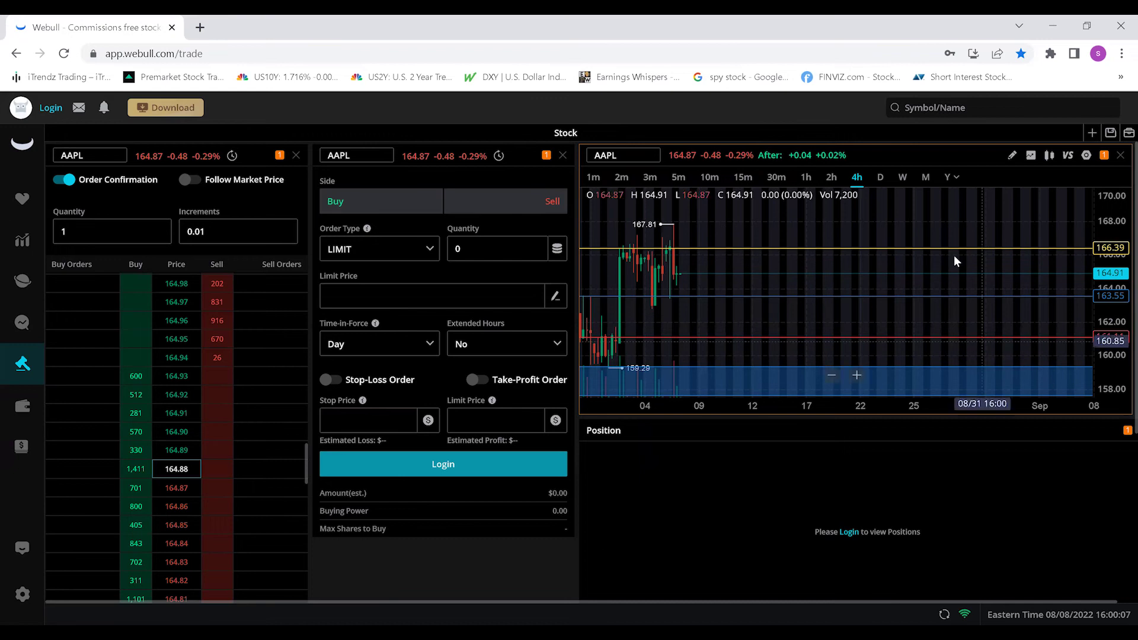
{"action": "left_click", "coordinate": [623, 154]}
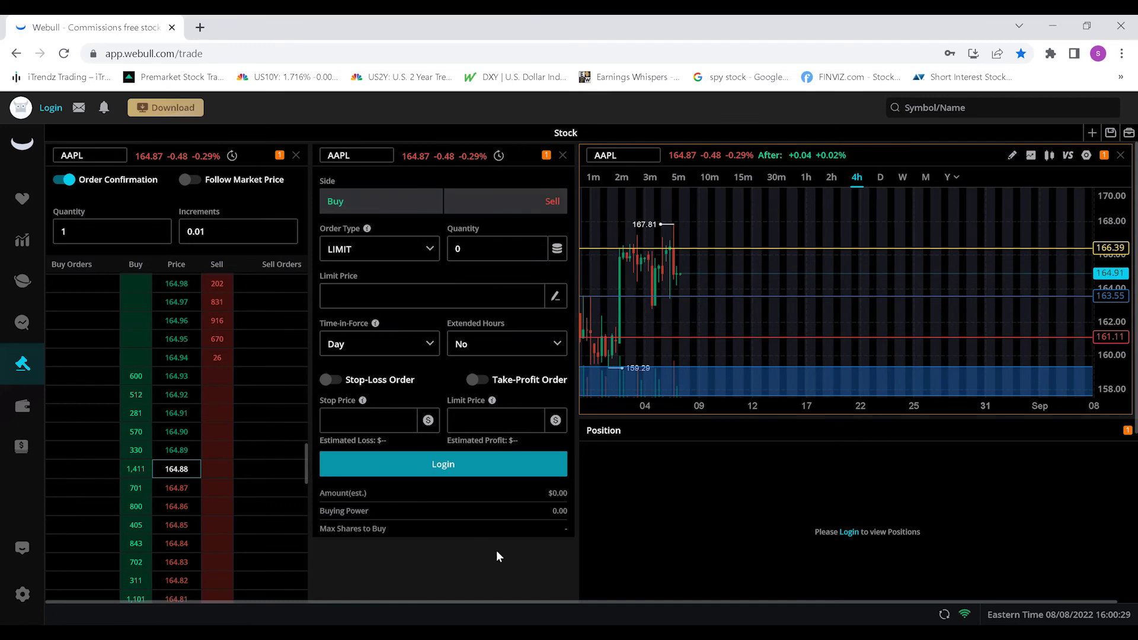
Step: Move up and enlarge the options chain, setting Strikes to All for the 12 Aug 22 expiry
{"action": "scroll", "coordinate": [496, 551], "scroll_direction": "down", "scroll_amount": 5}
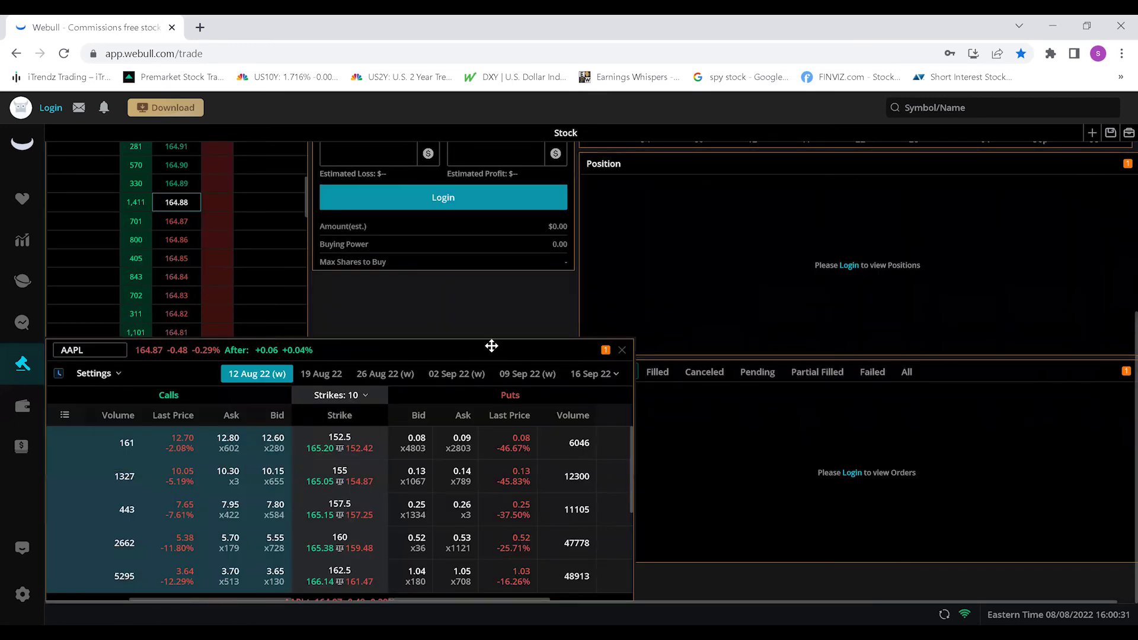
{"action": "left_click_drag", "start_coordinate": [491, 346], "coordinate": [491, 308]}
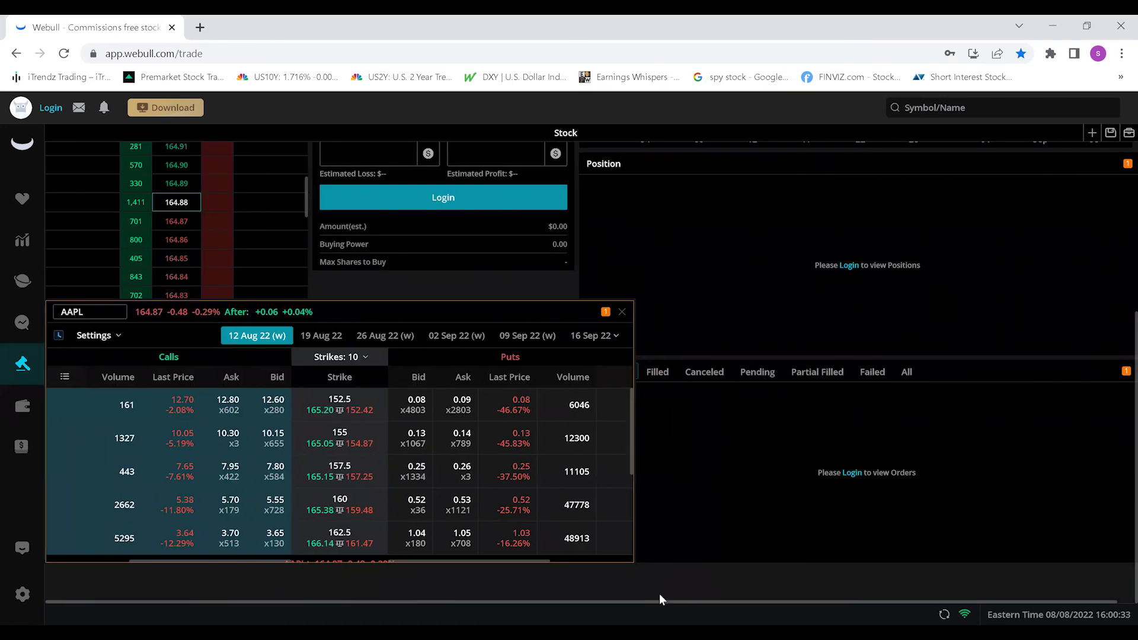
{"action": "scroll", "coordinate": [632, 552], "scroll_direction": "right", "scroll_amount": 3}
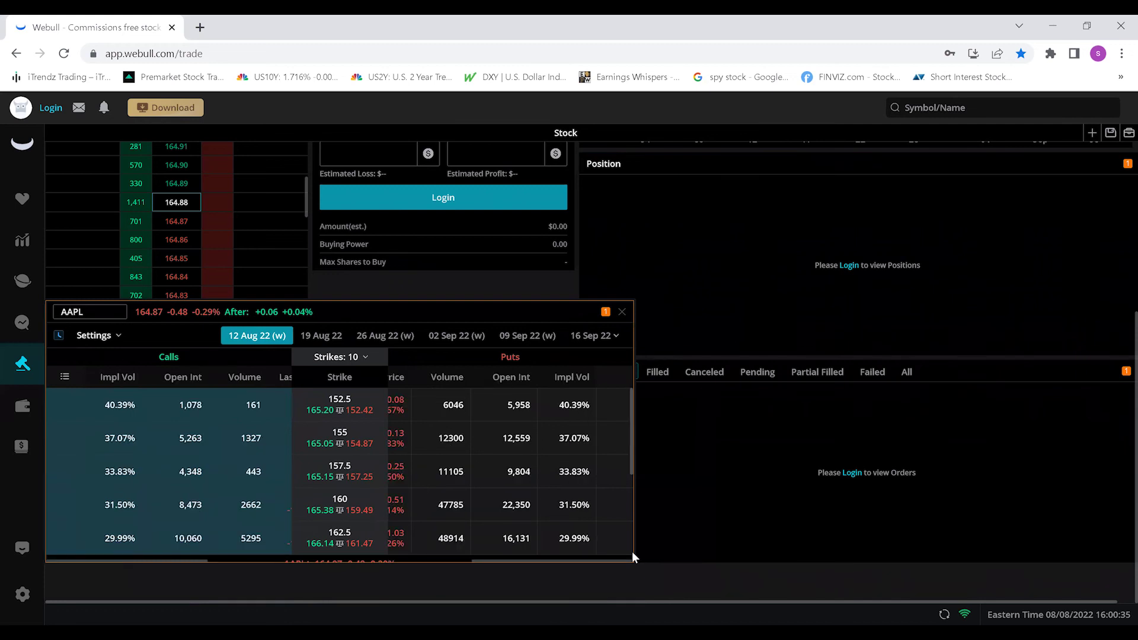
{"action": "left_click_drag", "start_coordinate": [632, 552], "coordinate": [667, 594]}
{"action": "left_click", "coordinate": [364, 357]}
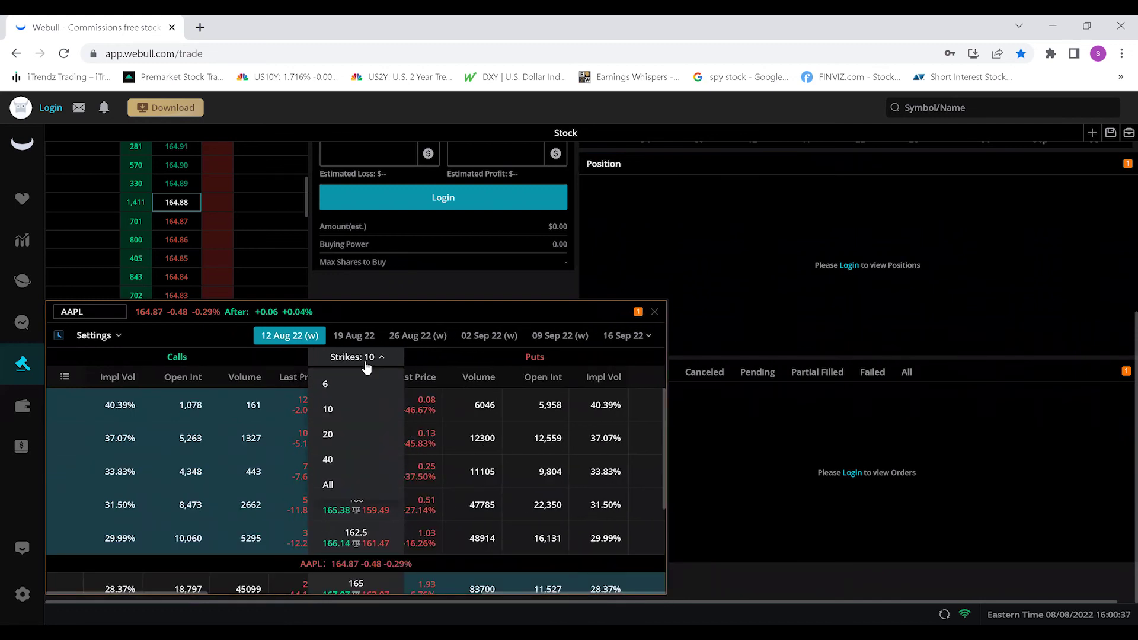
{"action": "left_click", "coordinate": [348, 485]}
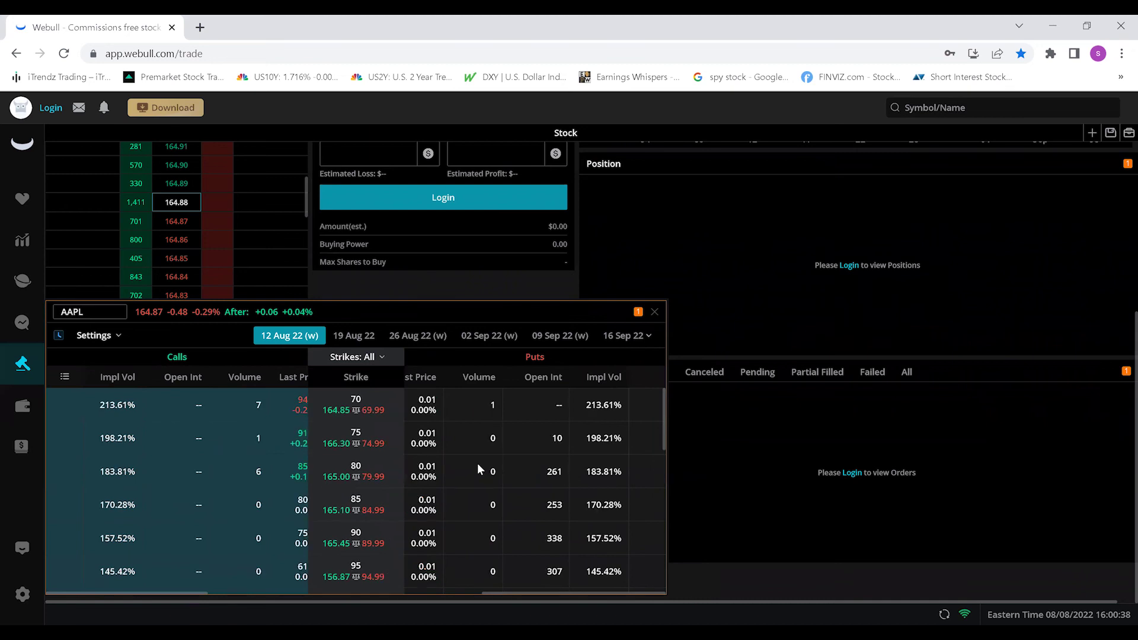
{"action": "scroll", "coordinate": [343, 465], "scroll_direction": "down", "scroll_amount": 12}
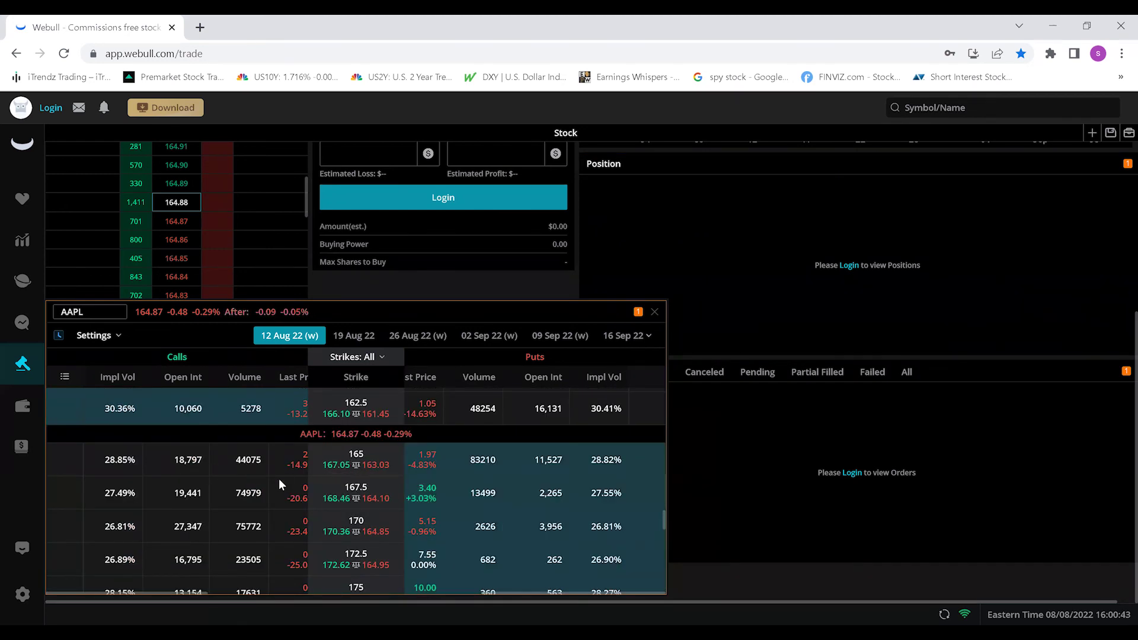
{"action": "scroll", "coordinate": [461, 228], "scroll_direction": "up", "scroll_amount": 4}
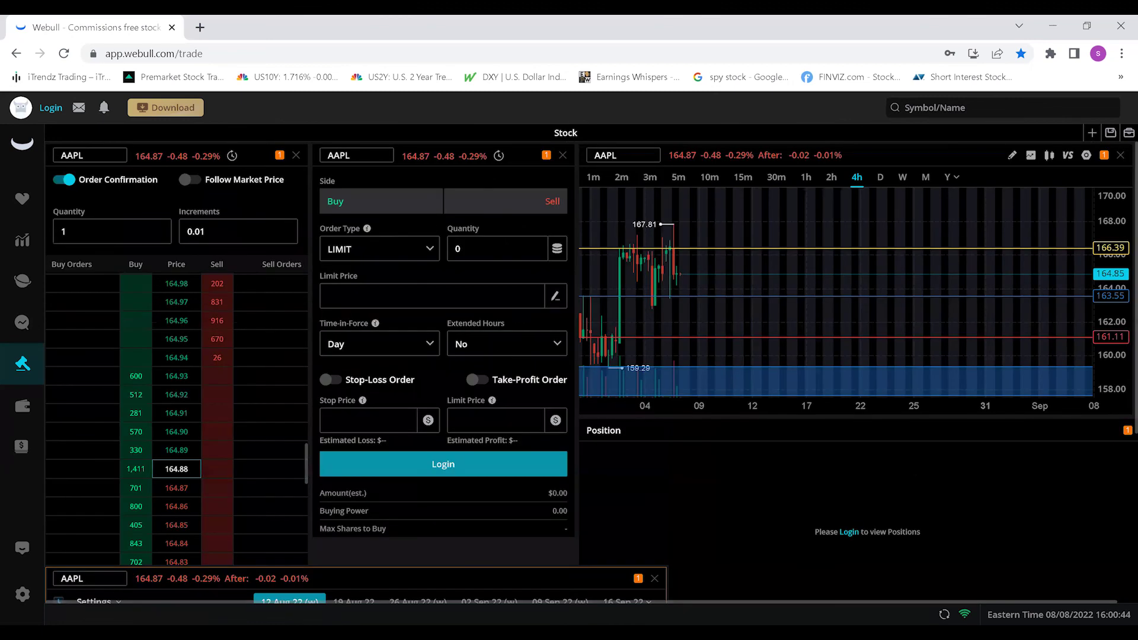